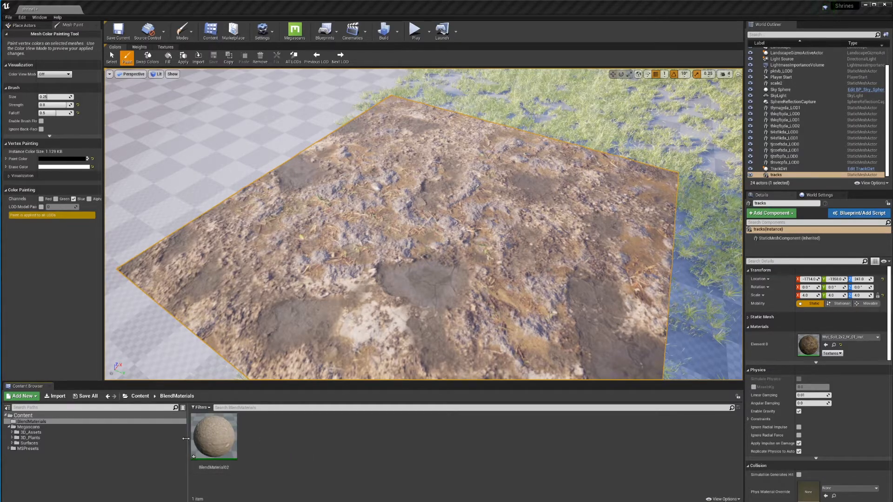
Step: Widen the Content Browser's asset area and show the root Content folder
left_click_drag(187, 434, 125, 434)
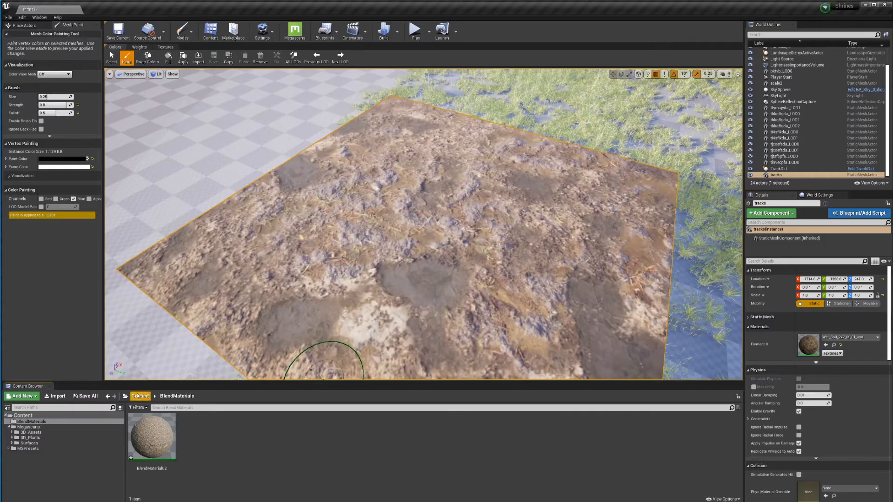
left_click(139, 396)
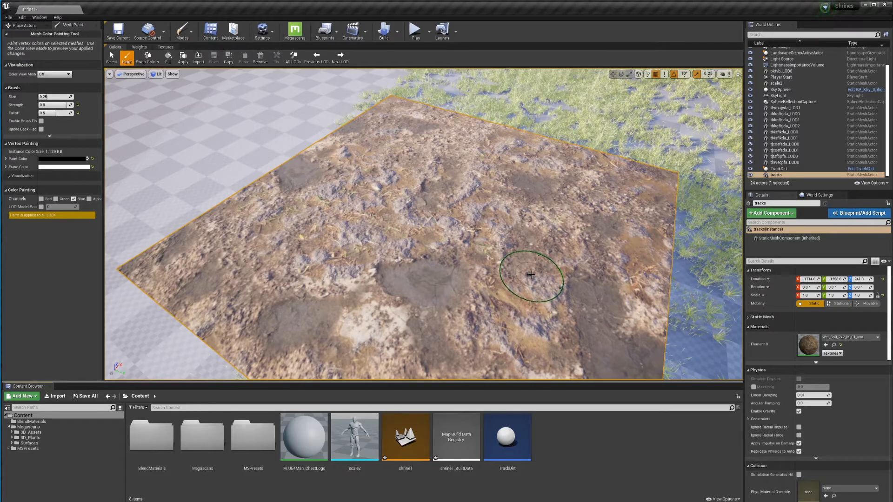
Step: Examine the painted tracks plane from several angles and review the available editor modes
mouse_move(521, 321)
right_mouse_down()
mouse_move(493, 261)
mouse_move(500, 279)
mouse_move(470, 275)
mouse_move(454, 305)
mouse_move(475, 327)
right_mouse_up()
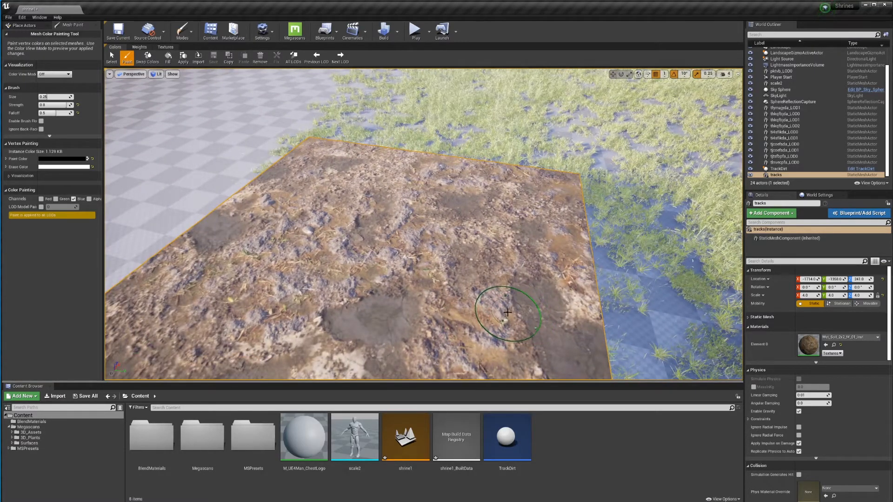
right_click_drag(507, 313, 507, 297)
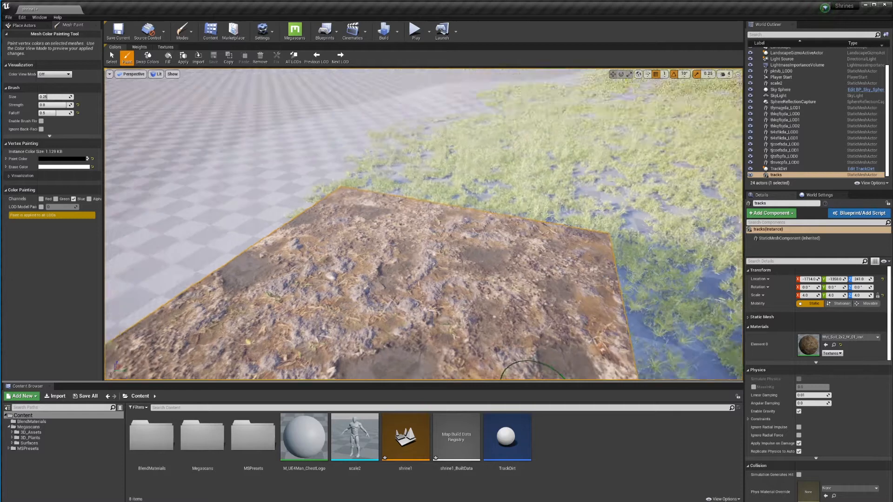
right_click_drag(532, 377, 360, 148)
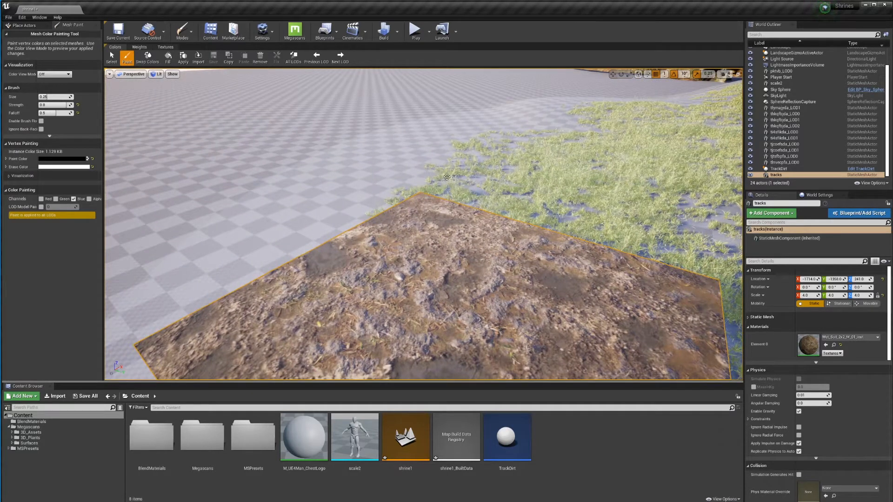
right_click_drag(448, 201, 516, 260)
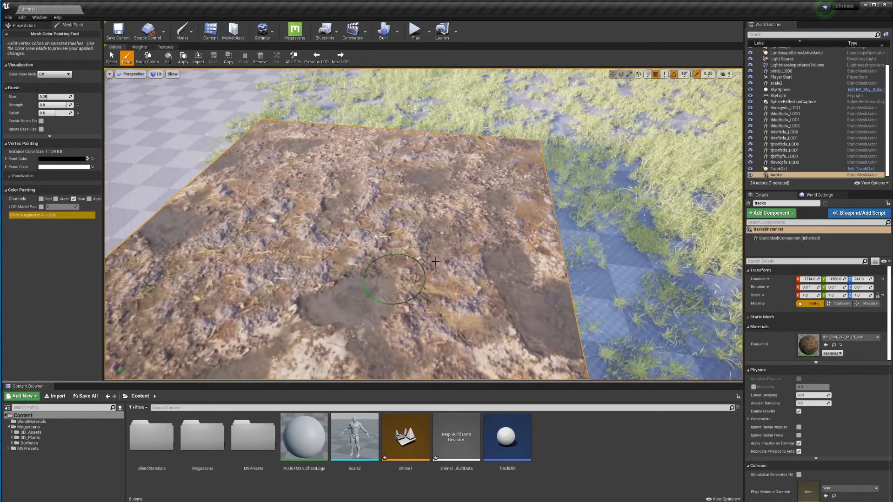
right_click_drag(386, 259, 418, 254)
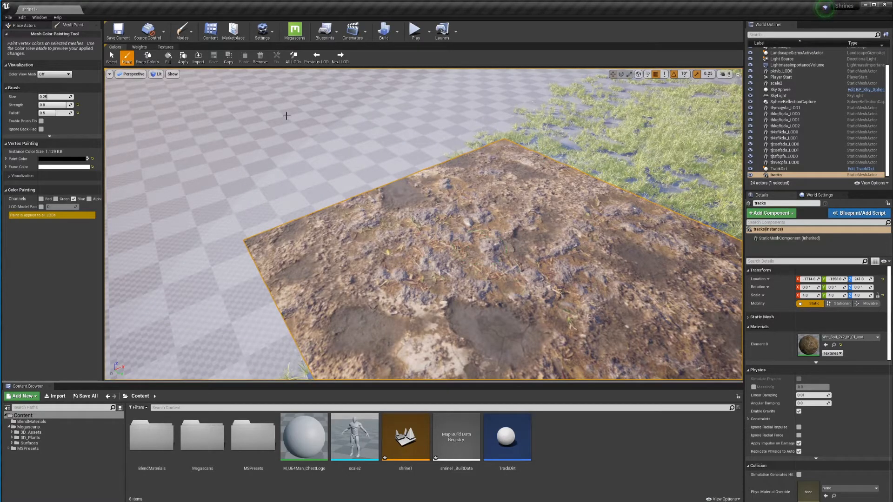
left_click(191, 33)
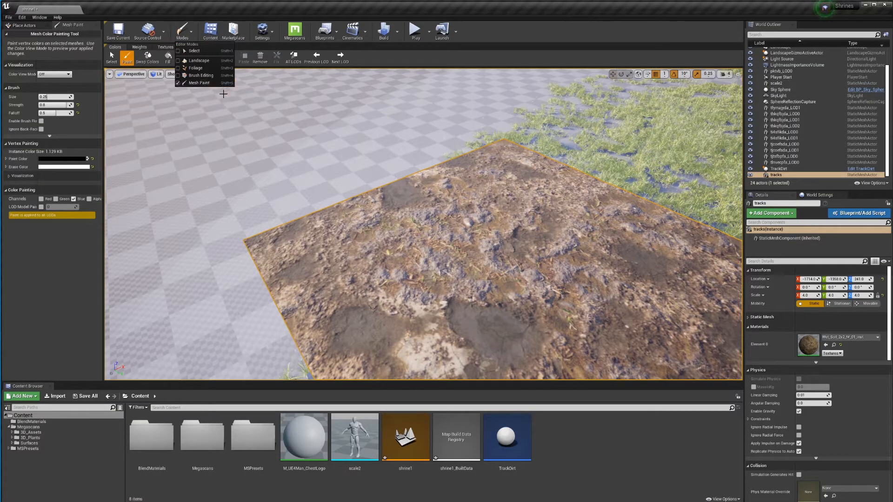
left_click(477, 292)
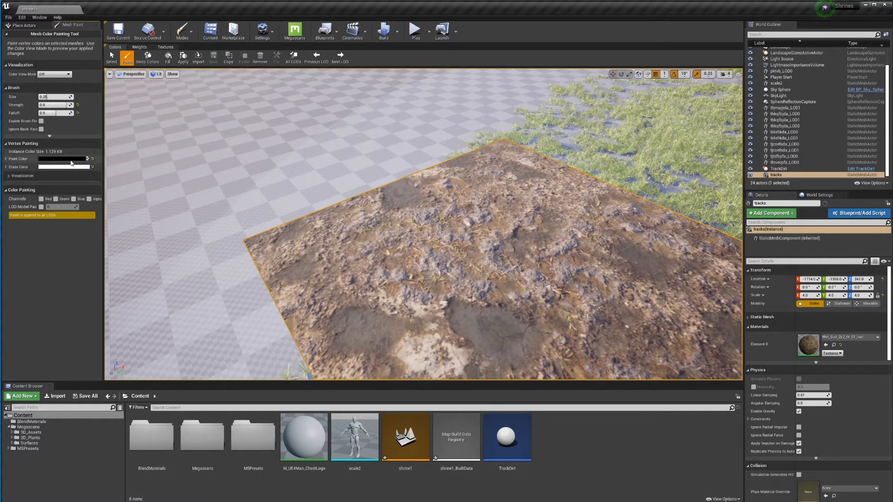
mouse_move(247, 168)
right_mouse_down()
mouse_move(437, 219)
mouse_move(386, 200)
right_mouse_up()
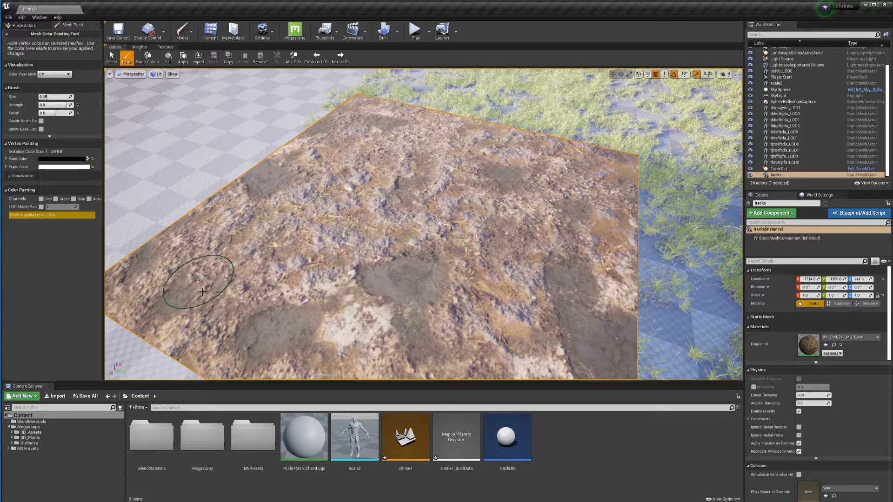
Step: Check the contents of the BlendMaterials folder and return to the root Content folder
left_click(148, 441)
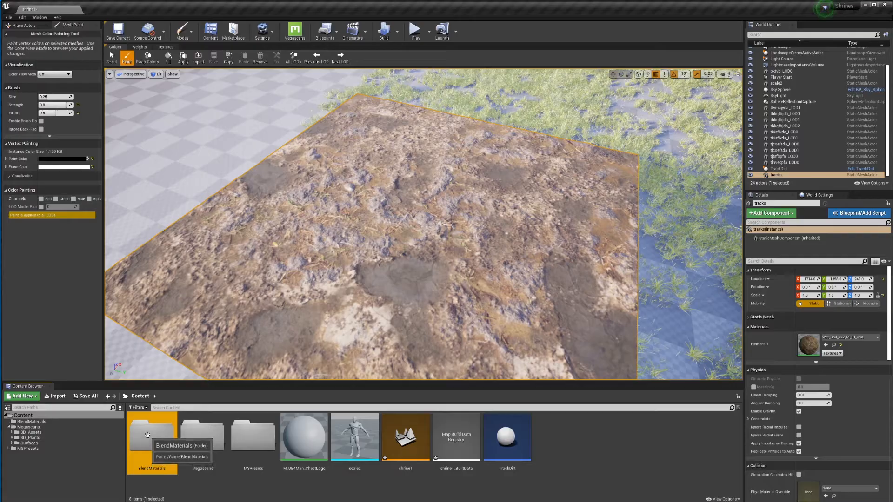
double_click(147, 441)
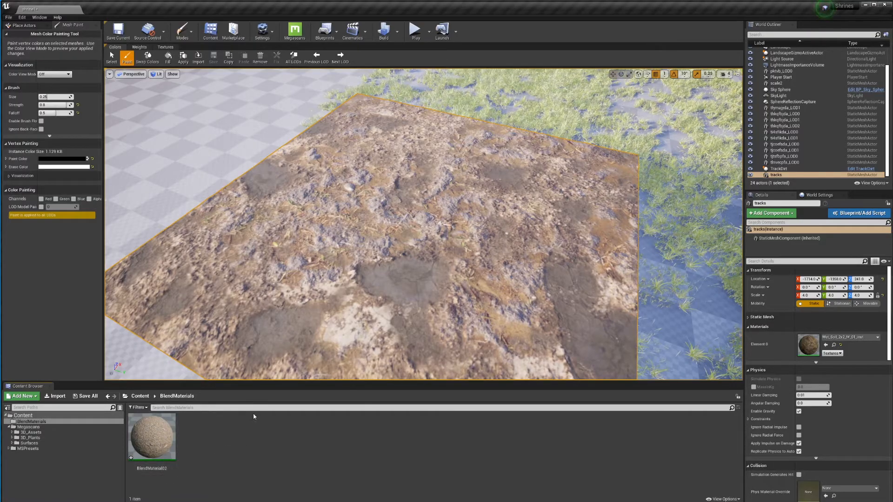
left_click(144, 397)
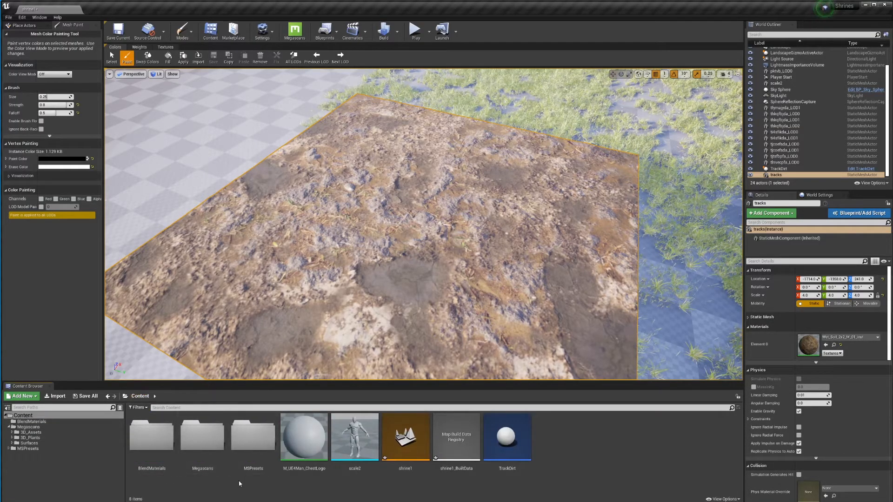
Step: Select the Dry_Moldy_Ground_2x2_M_00_inst and Soil_And_Gravel_2x2_M_00_inst materials together in the Megascans Surfaces folder
double_click(181, 445)
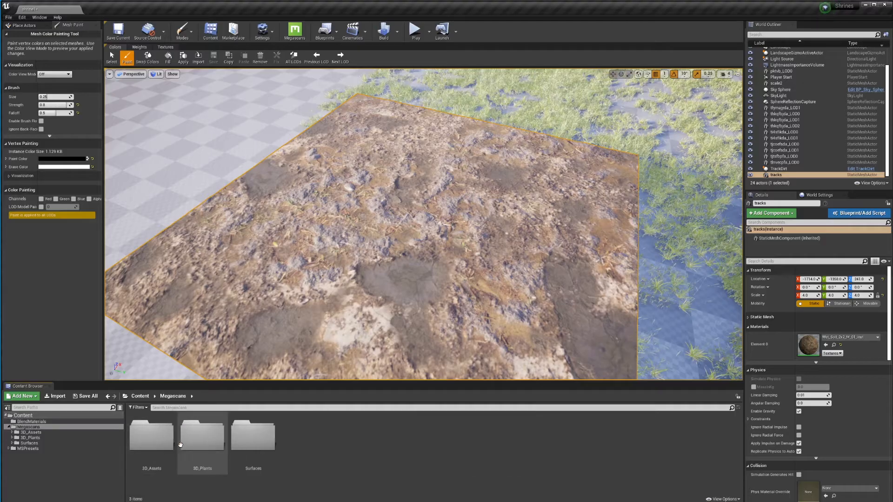
double_click(253, 438)
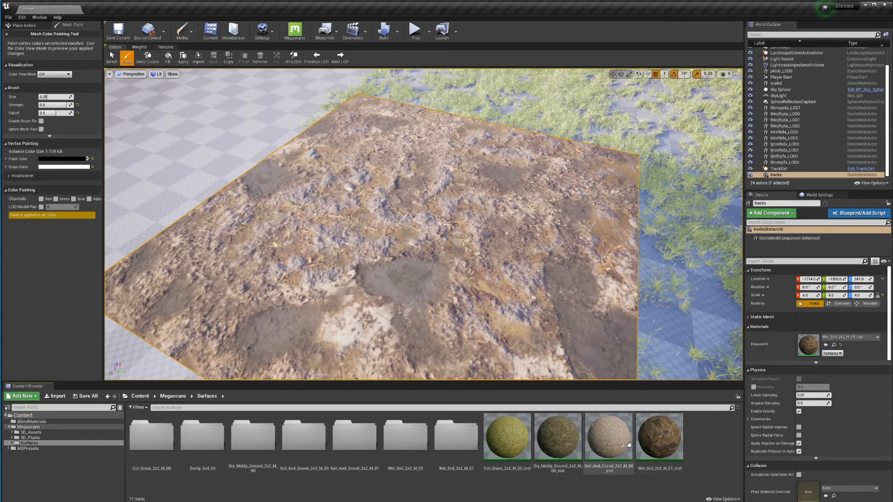
left_click(530, 470)
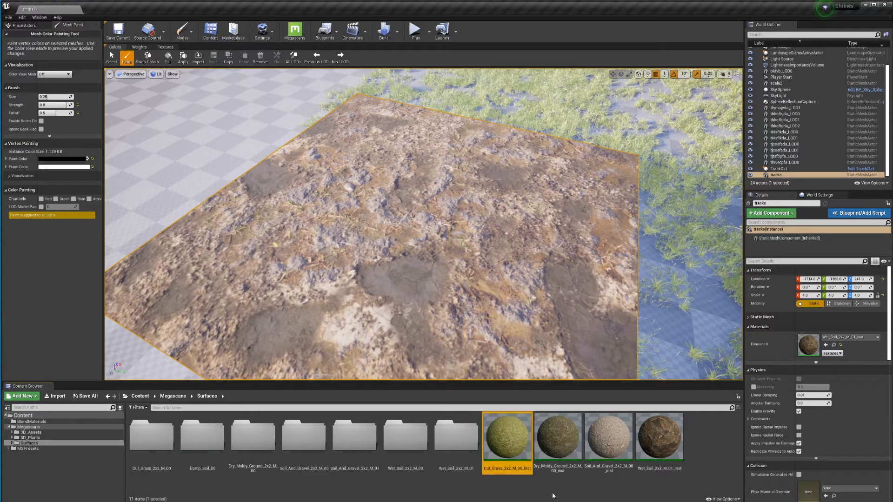
left_click(558, 444)
left_click(615, 456, "ctrl")
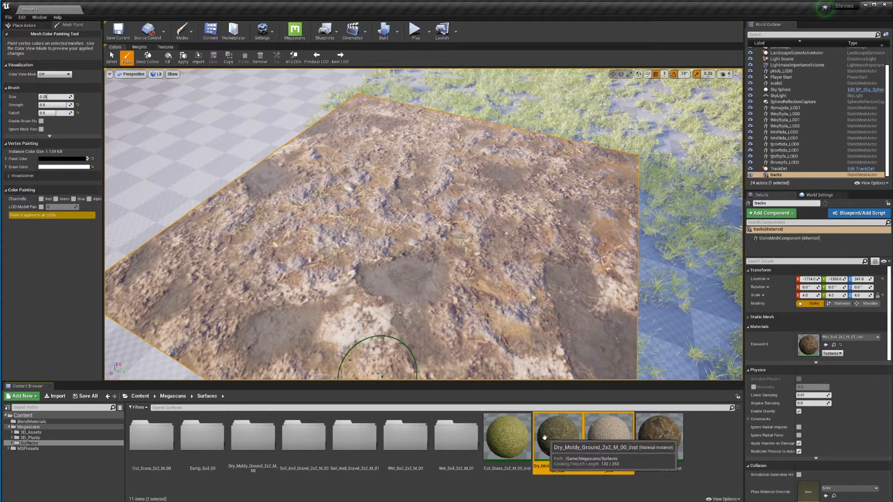
Step: Create a Megascans material blend named Twomat_blend from the two selected materials in the BlendMaterials folder and close the settings
left_click(297, 34)
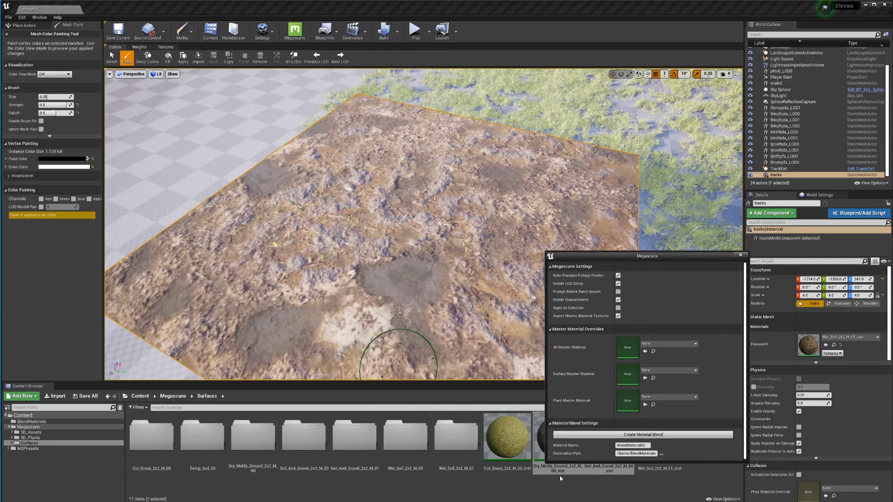
left_click(648, 446)
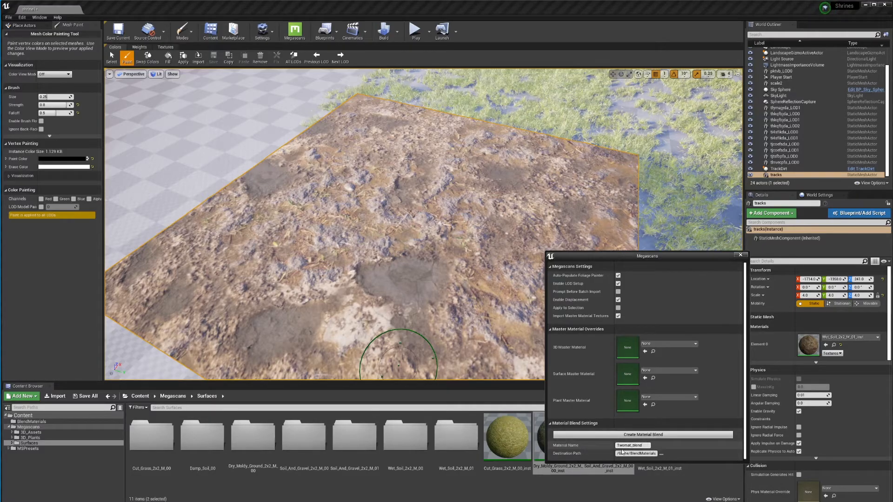
left_click(661, 454)
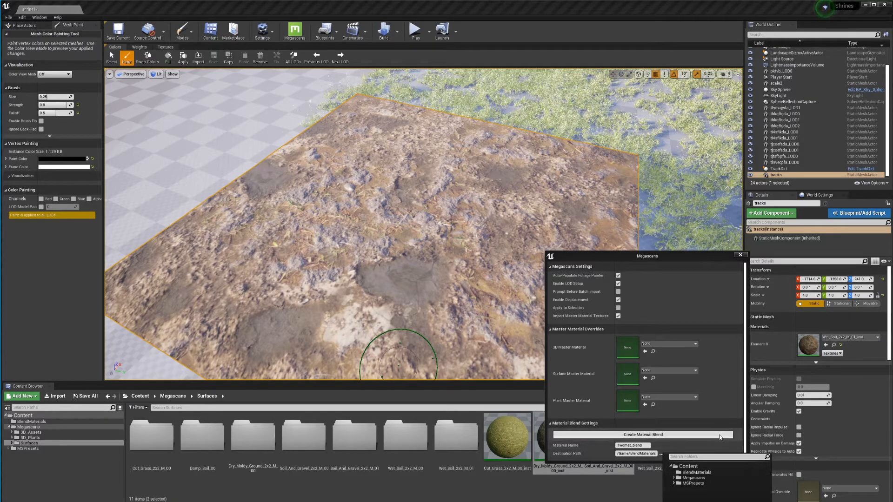
left_click(717, 437)
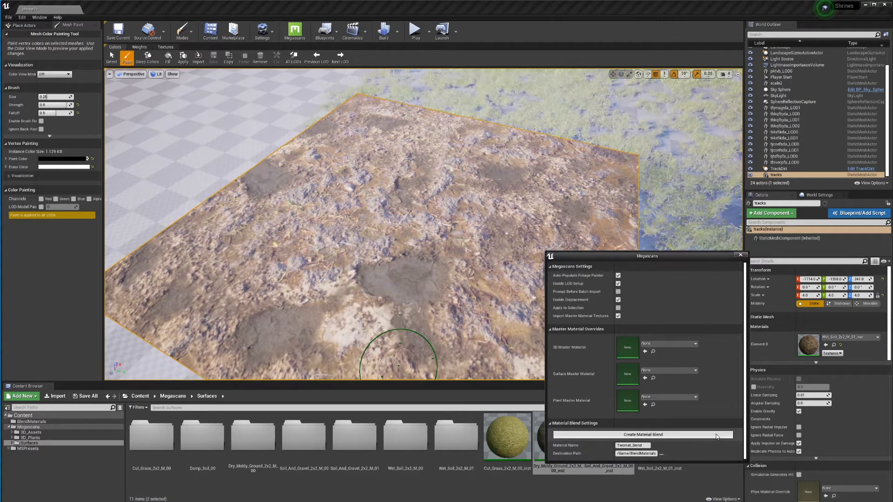
left_click(741, 255)
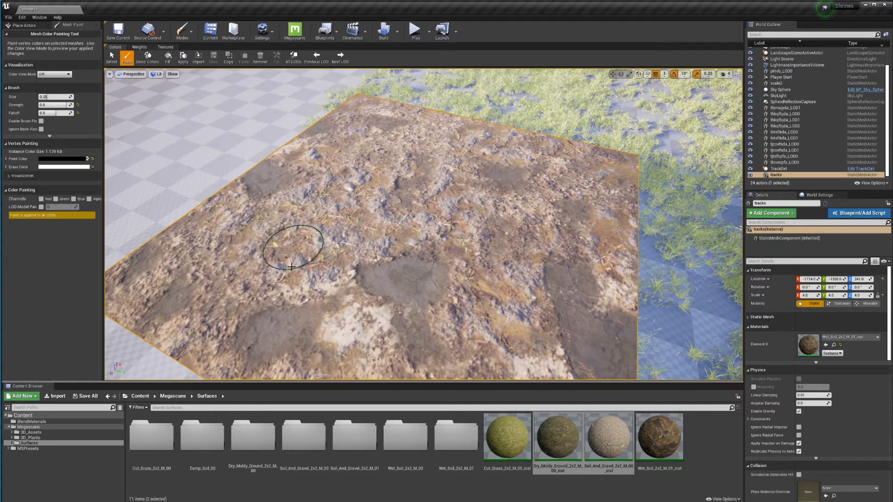
Step: Assign the Twomat_blend material from the BlendMaterials folder to Element 0 of the tracks plane
left_click(139, 396)
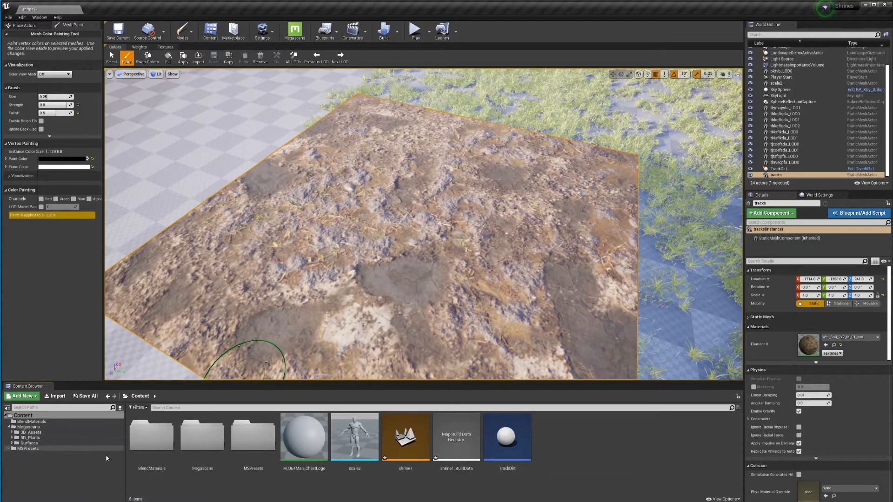
left_click(141, 447)
double_click(141, 445)
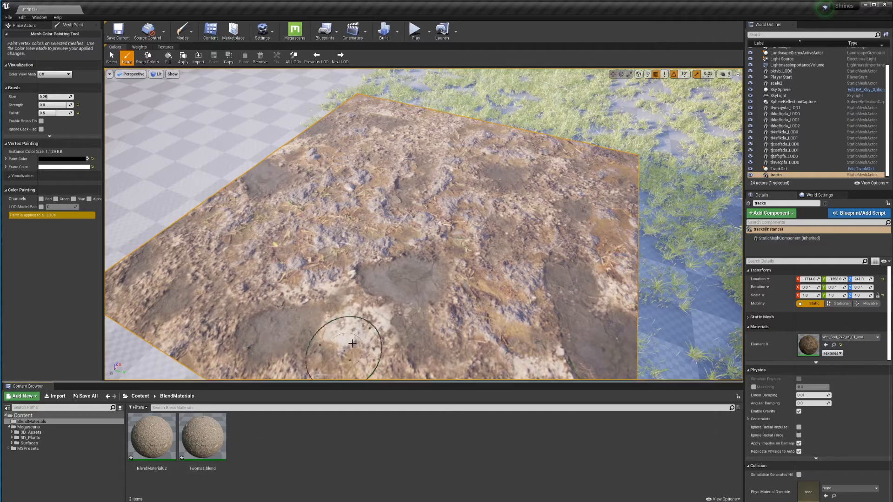
left_click_drag(203, 437, 812, 344)
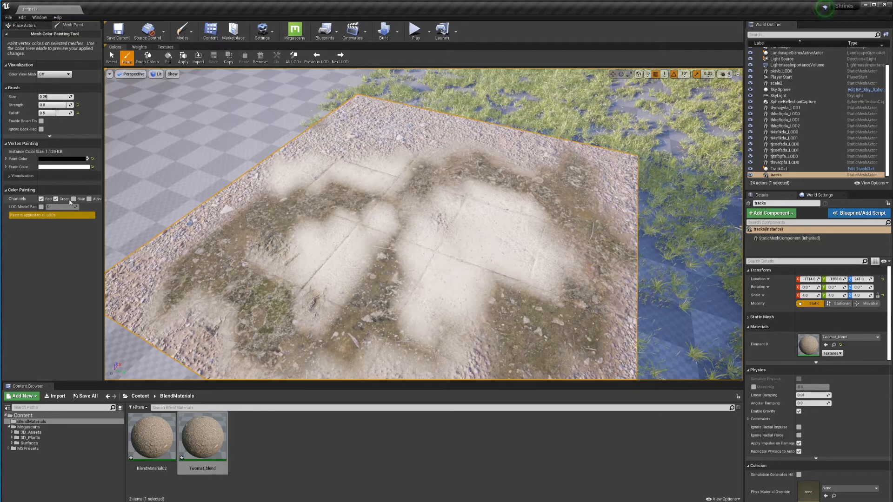
Step: Try painting patches of dry moldy ground and gravel across the plane, swapping between black and white vertex paint colours
mouse_move(154, 268)
left_mouse_down()
mouse_move(169, 305)
mouse_move(190, 295)
mouse_move(267, 239)
mouse_move(201, 234)
mouse_move(379, 124)
mouse_move(279, 175)
mouse_move(219, 226)
mouse_move(126, 279)
mouse_move(123, 307)
mouse_move(139, 326)
mouse_move(283, 387)
mouse_move(363, 262)
mouse_move(470, 194)
mouse_move(358, 109)
mouse_move(264, 164)
mouse_move(365, 113)
mouse_move(459, 152)
mouse_move(448, 167)
left_mouse_up()
key("x")
mouse_move(462, 227)
left_mouse_down()
mouse_move(458, 302)
mouse_move(449, 254)
mouse_move(421, 274)
mouse_move(309, 264)
mouse_move(285, 273)
left_mouse_up()
key("x")
key("x")
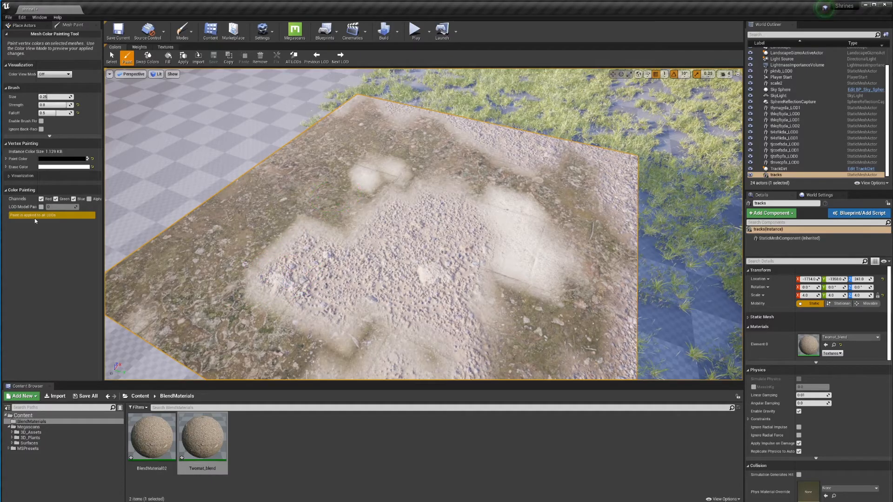
Step: Paint the whole plane with white on the red, green and blue channels to cover it in gravel
key("x")
key("x")
key("x")
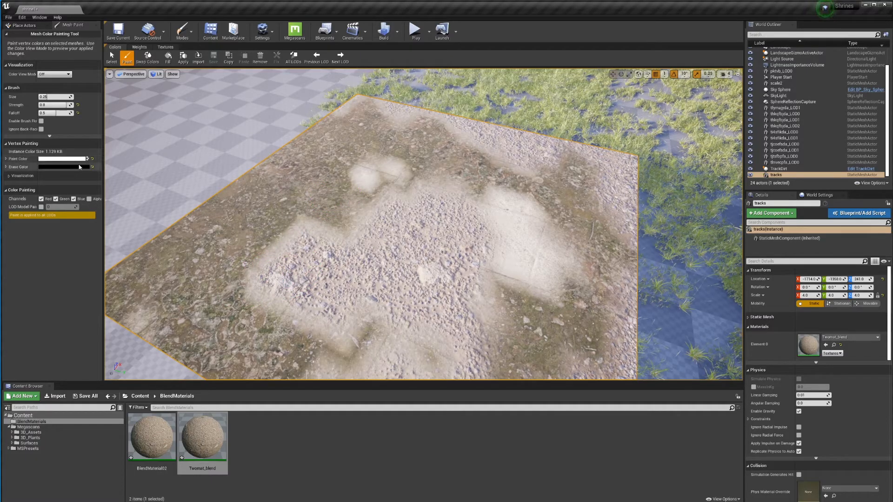
key("x")
mouse_move(331, 185)
left_mouse_down()
mouse_move(322, 223)
mouse_move(350, 179)
mouse_move(551, 157)
mouse_move(577, 260)
mouse_move(559, 326)
mouse_move(497, 319)
mouse_move(499, 214)
mouse_move(365, 349)
mouse_move(224, 347)
mouse_move(210, 306)
mouse_move(213, 250)
mouse_move(336, 241)
left_mouse_up()
mouse_move(291, 154)
left_mouse_down()
mouse_move(275, 204)
mouse_move(331, 192)
mouse_move(414, 150)
mouse_move(310, 172)
mouse_move(342, 132)
mouse_move(319, 148)
left_mouse_up()
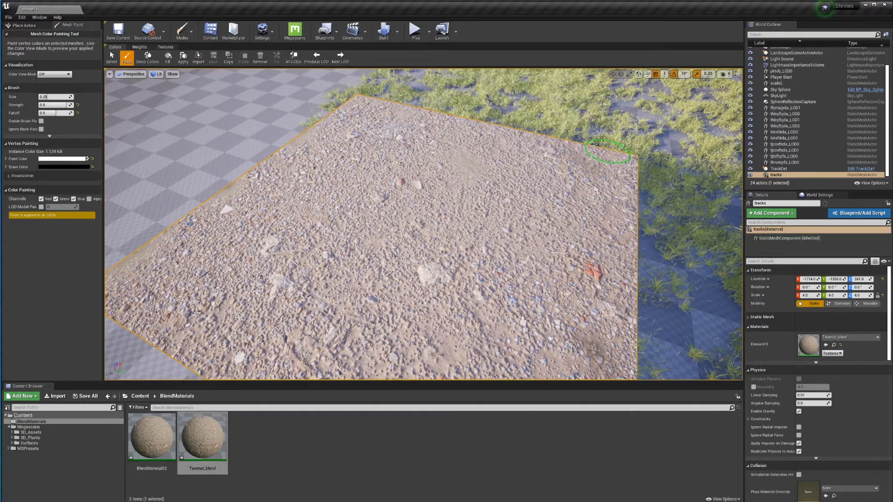
mouse_move(561, 285)
right_mouse_down()
mouse_move(543, 226)
mouse_move(550, 198)
right_mouse_up()
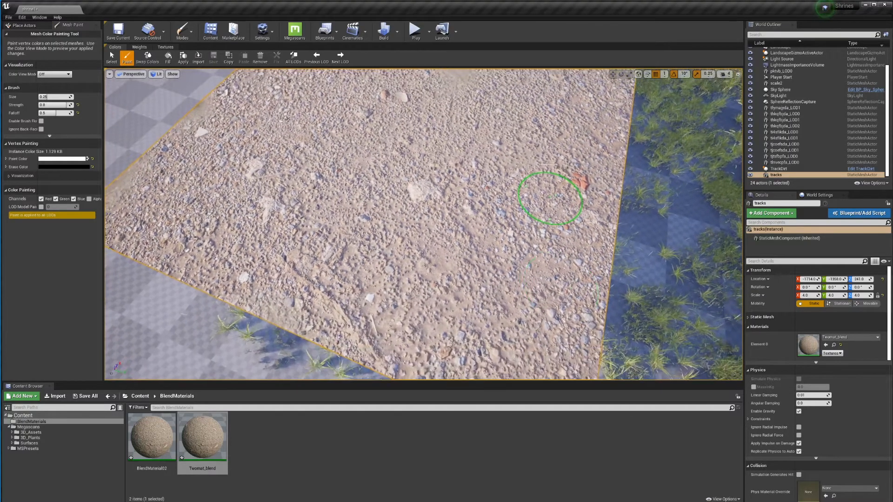
right_click_drag(389, 217, 407, 287)
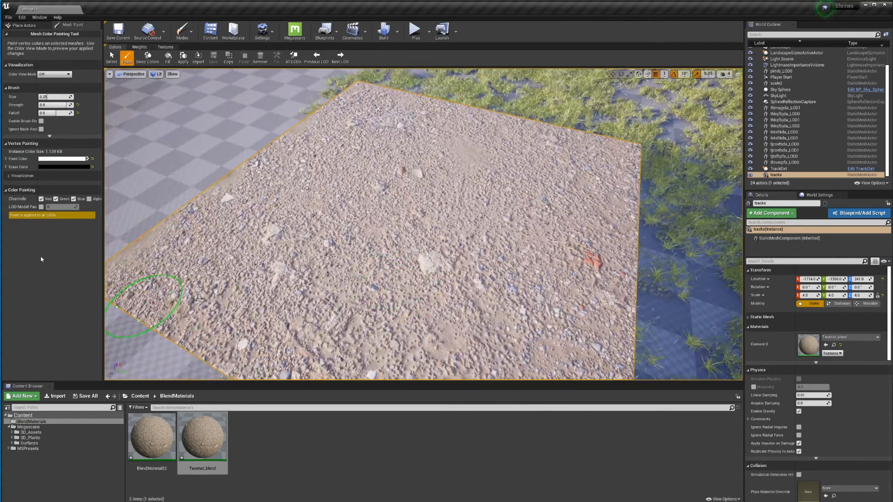
Step: Paint a dry moldy ground patch on the plane with black, changing the painted channels and ending with only blue enabled
left_click(41, 199)
left_click(73, 199)
key("x")
mouse_move(295, 225)
left_mouse_down()
mouse_move(250, 274)
mouse_move(229, 319)
mouse_move(314, 279)
mouse_move(239, 309)
mouse_move(302, 316)
mouse_move(251, 365)
mouse_move(238, 241)
mouse_move(210, 223)
mouse_move(399, 279)
mouse_move(373, 256)
mouse_move(299, 226)
mouse_move(349, 316)
left_mouse_up()
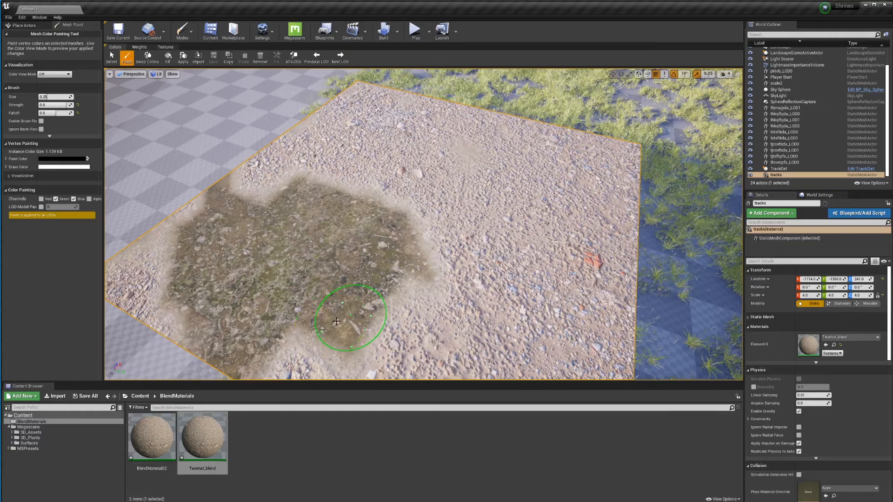
left_click(56, 199)
left_click_drag(455, 250, 387, 265)
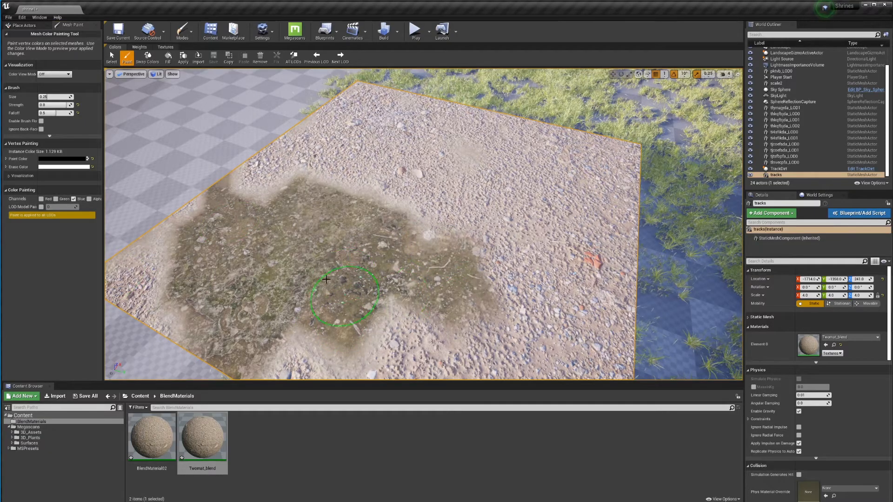
Step: Swap to white and paint over the moldy ground patch using only the blue channel
key("x")
mouse_move(367, 302)
left_mouse_down()
mouse_move(400, 317)
mouse_move(414, 275)
mouse_move(370, 258)
mouse_move(385, 295)
mouse_move(361, 265)
left_mouse_up()
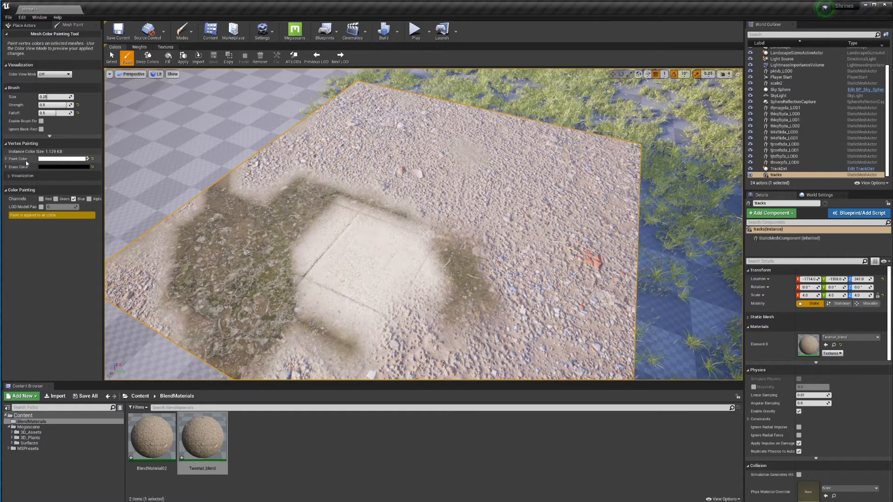
mouse_move(399, 359)
left_mouse_down()
mouse_move(399, 189)
mouse_move(345, 199)
mouse_move(235, 291)
mouse_move(258, 305)
mouse_move(441, 199)
left_mouse_up()
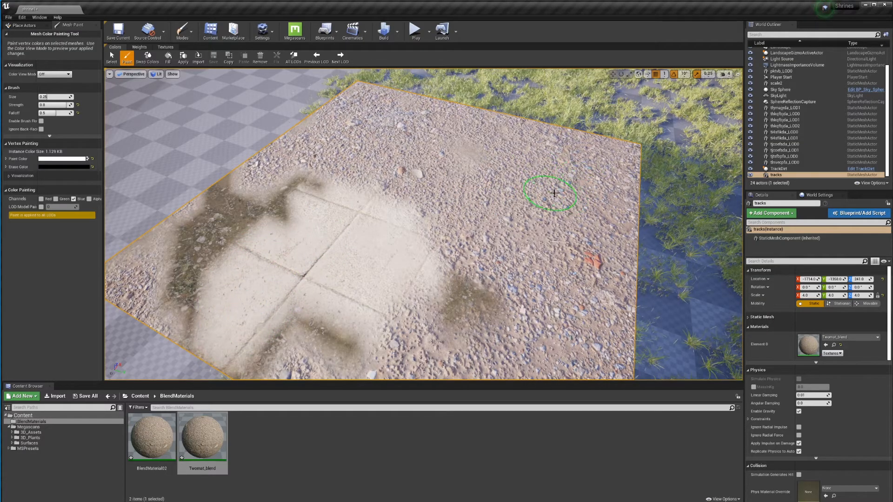
mouse_move(275, 219)
left_mouse_down()
mouse_move(282, 196)
mouse_move(228, 211)
mouse_move(223, 196)
mouse_move(214, 246)
mouse_move(329, 335)
mouse_move(475, 305)
mouse_move(401, 250)
mouse_move(380, 309)
mouse_move(300, 314)
mouse_move(215, 215)
mouse_move(240, 196)
mouse_move(348, 261)
left_mouse_up()
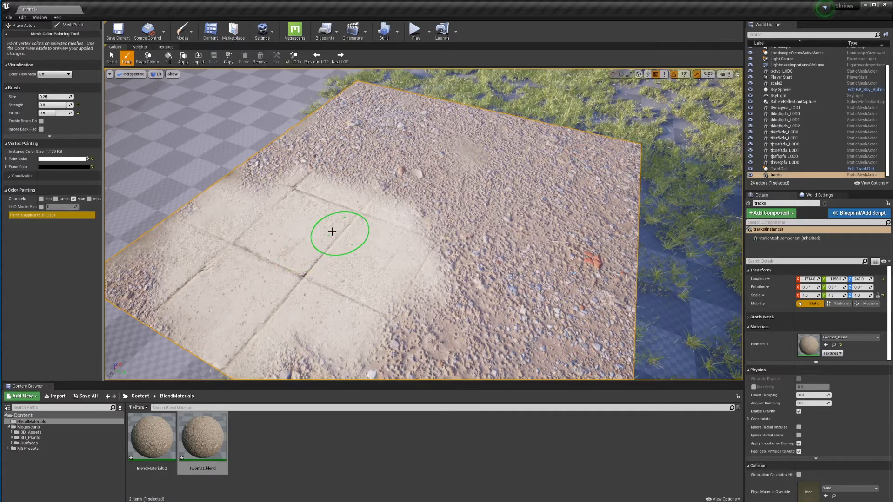
Step: Apply BlendMaterial02 to the tracks plane and paint it entirely with gravel using white on the red, green and blue channels
left_click(151, 441)
left_click_drag(152, 440, 807, 348)
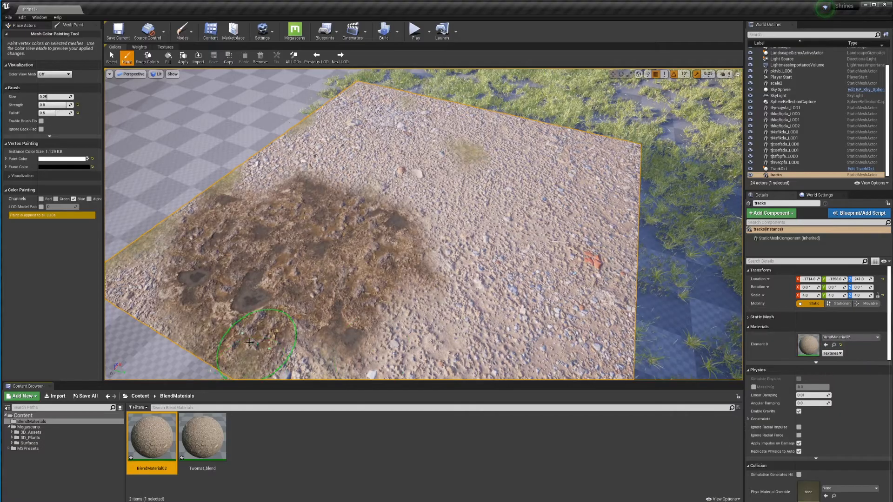
left_click_drag(358, 256, 356, 279)
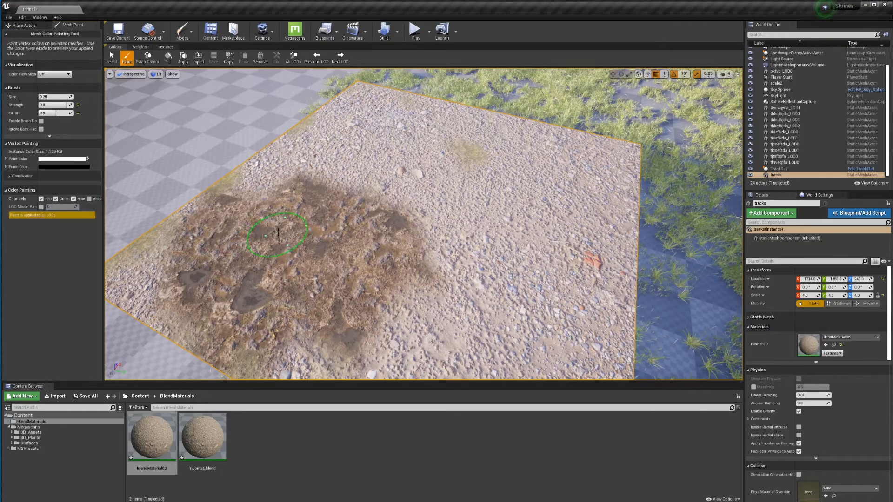
mouse_move(361, 273)
left_mouse_down()
mouse_move(396, 314)
mouse_move(428, 250)
left_mouse_up()
mouse_move(476, 140)
left_mouse_down()
mouse_move(236, 205)
mouse_move(340, 205)
mouse_move(279, 168)
mouse_move(310, 313)
mouse_move(249, 307)
mouse_move(261, 239)
left_mouse_up()
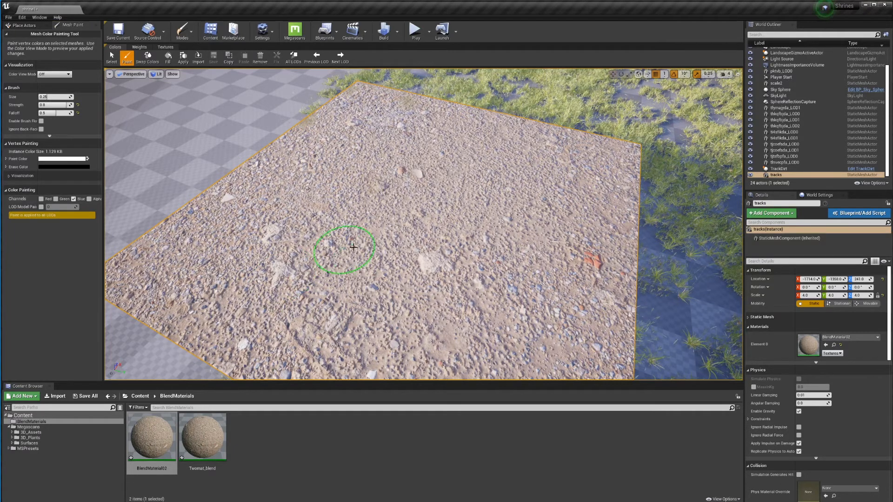
Step: Paint a grass patch in the middle of the tracks plane with black, using only the blue channel
mouse_move(354, 247)
left_mouse_down()
mouse_move(419, 251)
mouse_move(392, 205)
mouse_move(359, 204)
mouse_move(450, 174)
mouse_move(405, 183)
left_mouse_up()
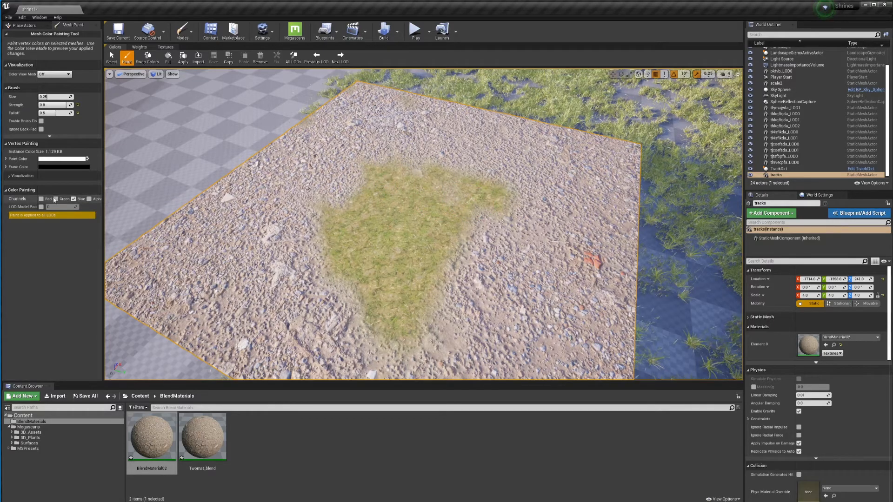
mouse_move(560, 223)
left_mouse_down()
mouse_move(419, 184)
mouse_move(374, 183)
mouse_move(425, 206)
mouse_move(390, 197)
mouse_move(425, 182)
left_mouse_up()
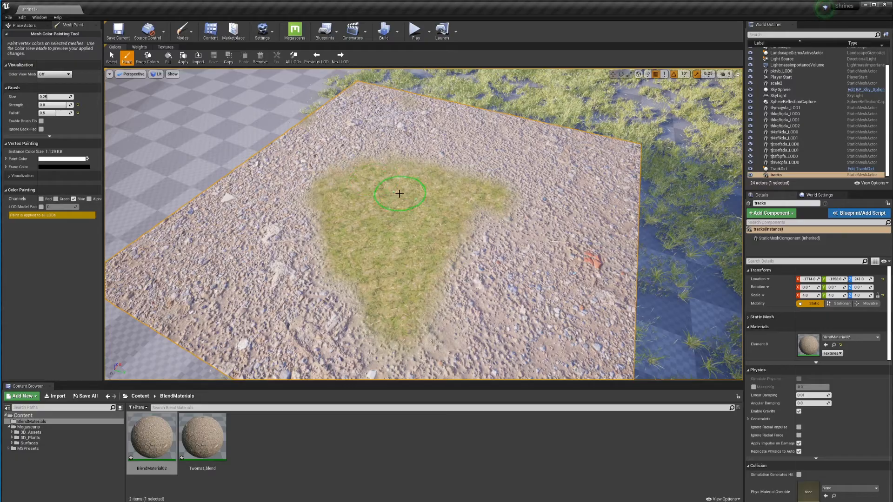
mouse_move(383, 233)
left_mouse_down()
mouse_move(309, 270)
mouse_move(275, 233)
left_mouse_up()
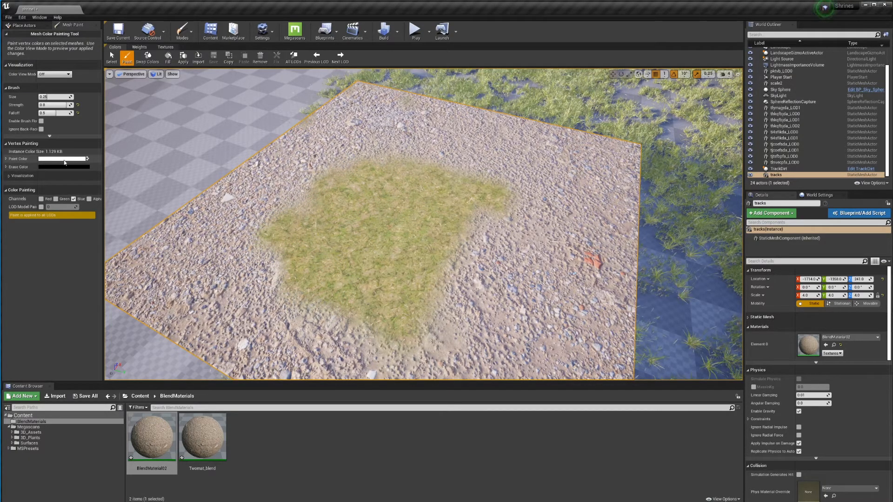
left_click_drag(446, 174, 479, 214)
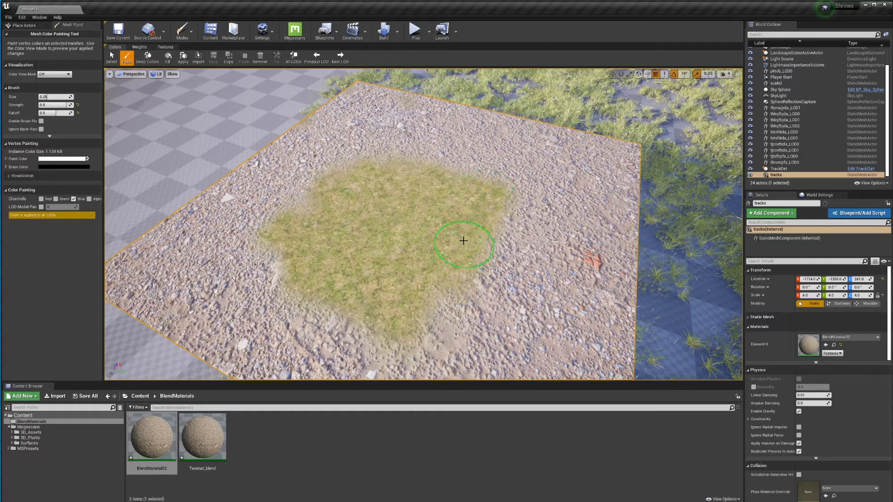
Step: Extend the grass patch to the right with black on the blue channel, then paint most of the grass back to gravel with white
key("x")
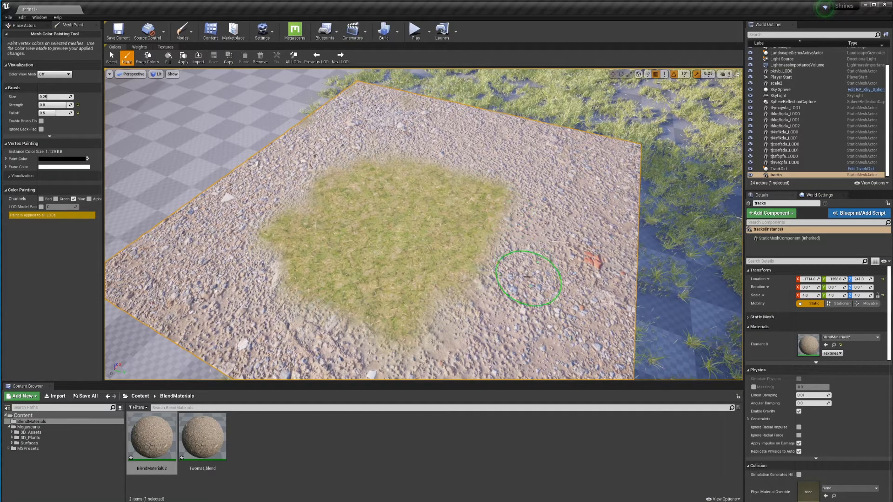
mouse_move(528, 276)
left_mouse_down()
mouse_move(564, 194)
mouse_move(529, 226)
left_mouse_up()
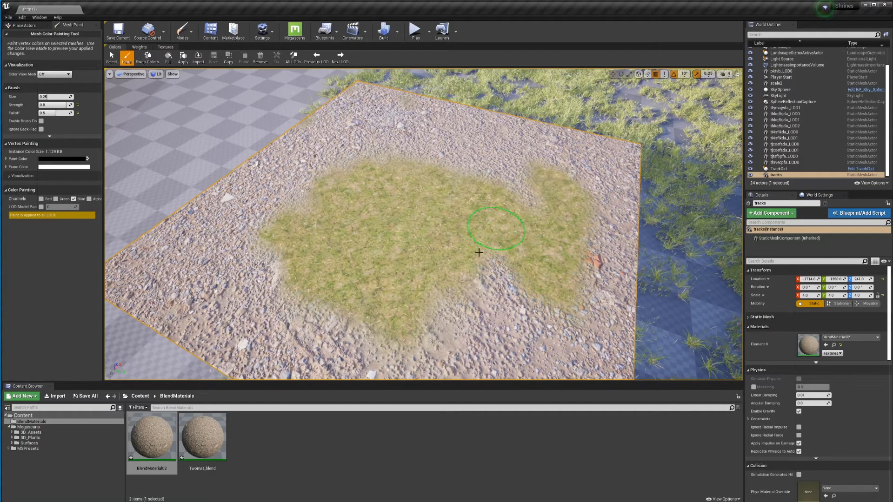
mouse_move(543, 309)
left_mouse_down()
mouse_move(564, 256)
mouse_move(500, 200)
mouse_move(515, 239)
mouse_move(454, 195)
mouse_move(408, 203)
left_mouse_up()
key("x")
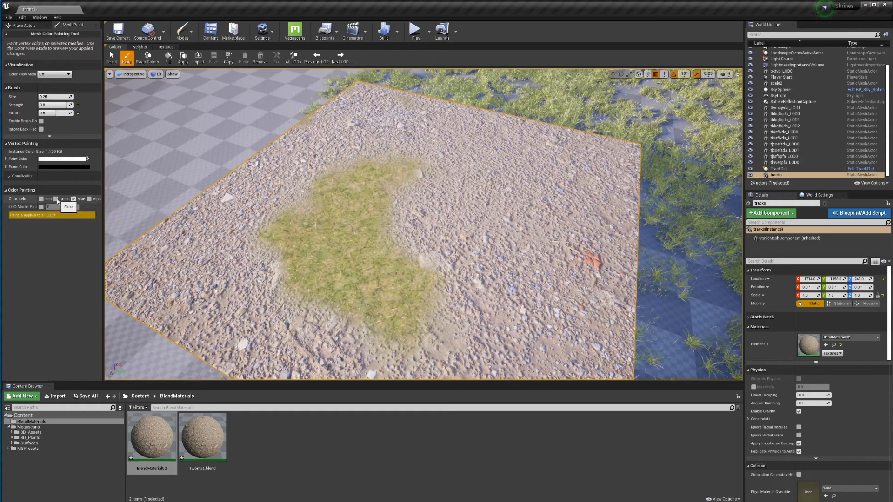
mouse_move(375, 275)
left_mouse_down()
mouse_move(363, 255)
mouse_move(398, 292)
left_mouse_up()
Step: Cover the plane's middle with grass using black on the green and blue channels, and paint mud along its left edge on red and green
key("x")
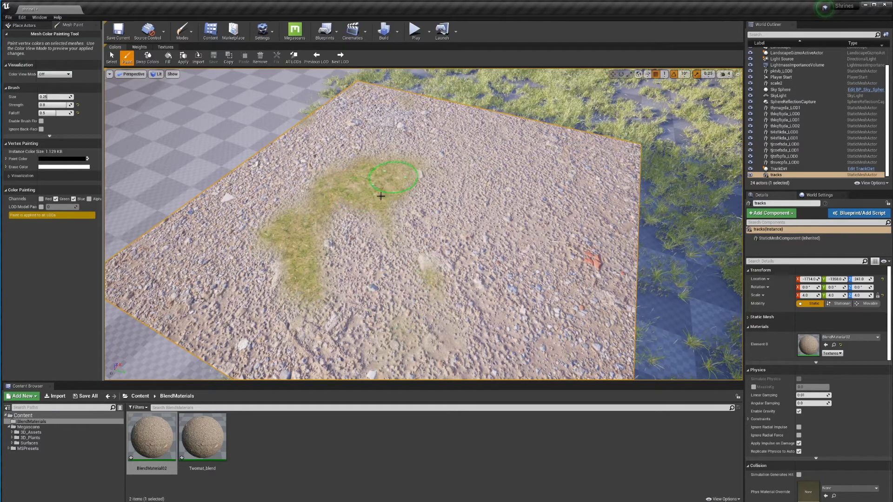
mouse_move(381, 196)
left_mouse_down()
mouse_move(392, 219)
mouse_move(450, 225)
mouse_move(544, 204)
mouse_move(368, 122)
mouse_move(339, 239)
mouse_move(358, 352)
mouse_move(288, 195)
mouse_move(280, 238)
mouse_move(228, 339)
left_mouse_up()
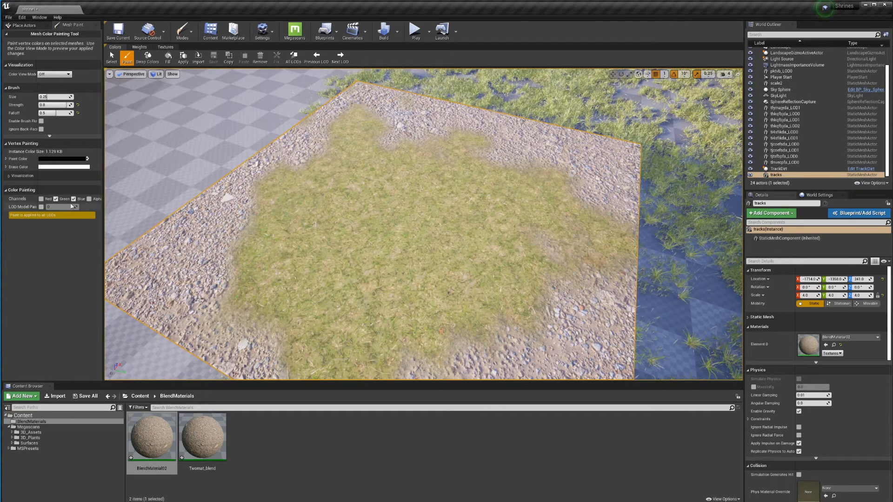
left_click(40, 198)
mouse_move(200, 228)
left_mouse_down()
mouse_move(195, 297)
mouse_move(242, 344)
mouse_move(214, 241)
mouse_move(247, 186)
mouse_move(139, 289)
mouse_move(195, 205)
mouse_move(377, 110)
mouse_move(399, 124)
mouse_move(430, 113)
mouse_move(421, 127)
mouse_move(482, 116)
mouse_move(515, 135)
left_mouse_up()
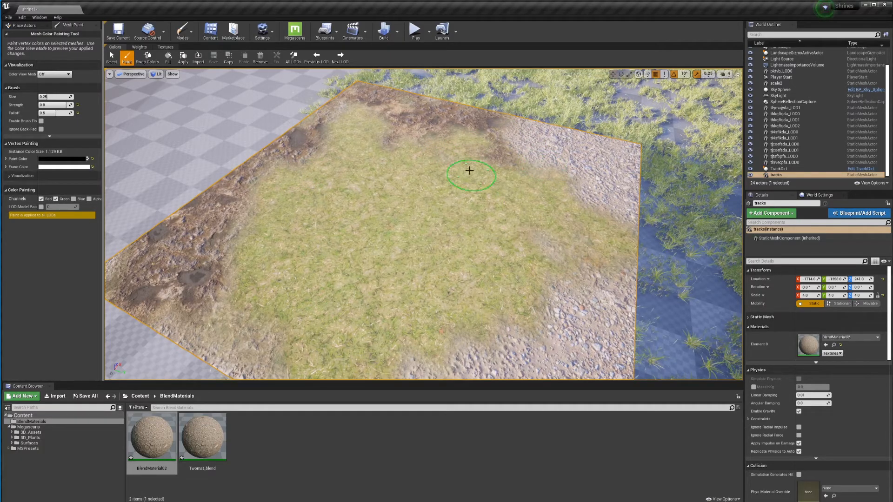
Step: Paint gravel over the grass on the plane's right half, then paint mud over it with black on the red and green channels
left_click(41, 199)
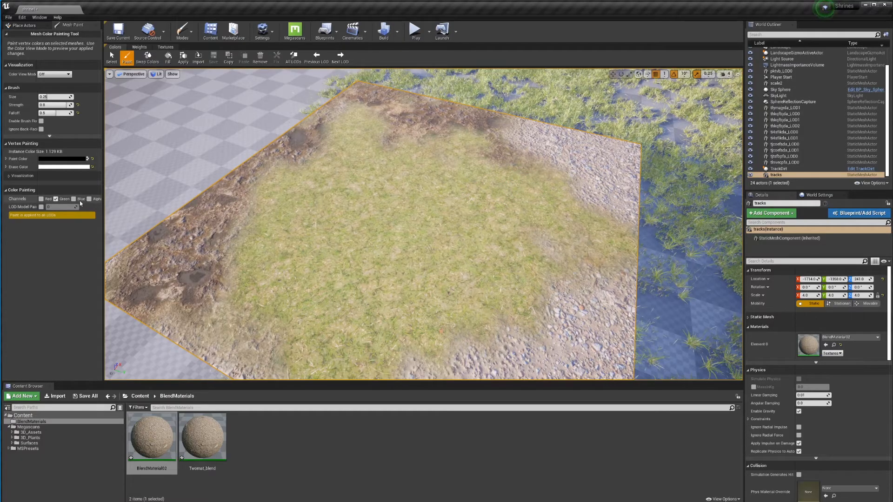
mouse_move(521, 191)
left_mouse_down()
mouse_move(550, 160)
mouse_move(465, 167)
mouse_move(450, 142)
mouse_move(434, 222)
mouse_move(400, 249)
mouse_move(494, 264)
mouse_move(446, 268)
left_mouse_up()
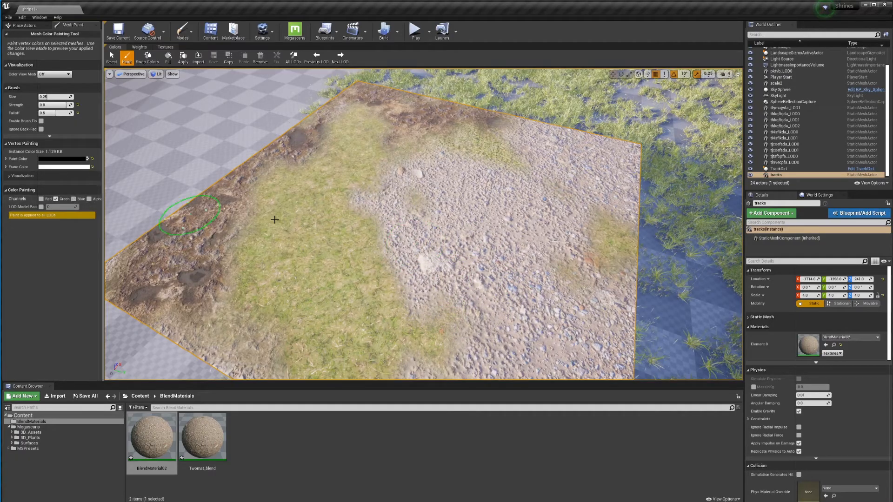
left_click(41, 200)
mouse_move(494, 232)
left_mouse_down()
mouse_move(472, 236)
mouse_move(465, 209)
mouse_move(432, 172)
mouse_move(565, 217)
mouse_move(410, 242)
mouse_move(395, 196)
mouse_move(519, 284)
mouse_move(503, 240)
mouse_move(415, 323)
mouse_move(532, 319)
mouse_move(373, 254)
left_mouse_up()
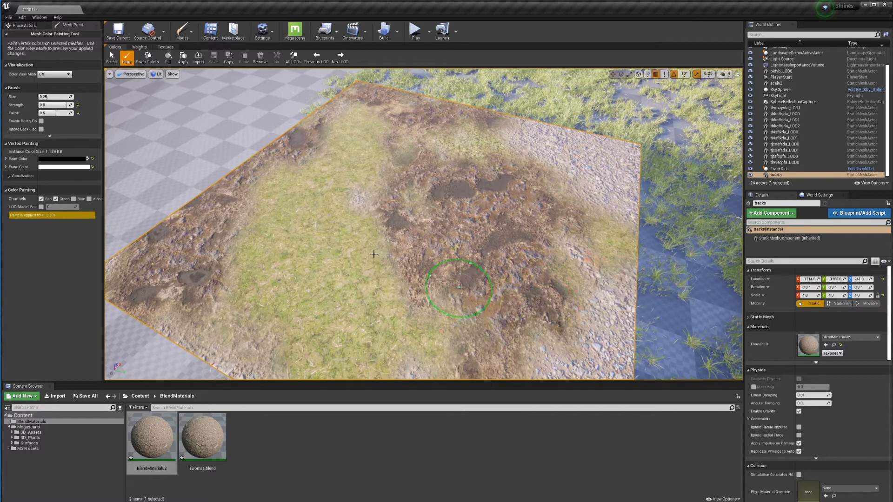
mouse_move(374, 182)
left_mouse_down()
mouse_move(522, 140)
mouse_move(572, 218)
mouse_move(366, 219)
left_mouse_up()
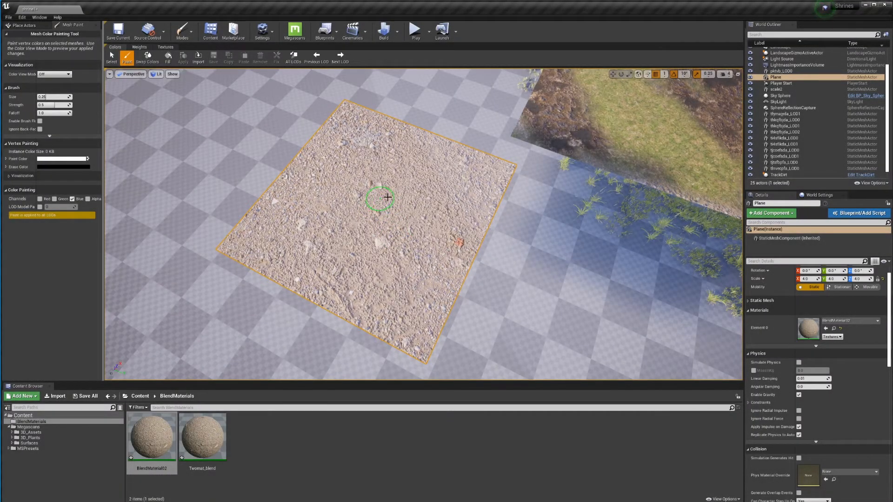
Step: Inspect the polygon density of the separate default plane in Brush Wireframe view
right_click_drag(444, 172, 508, 137)
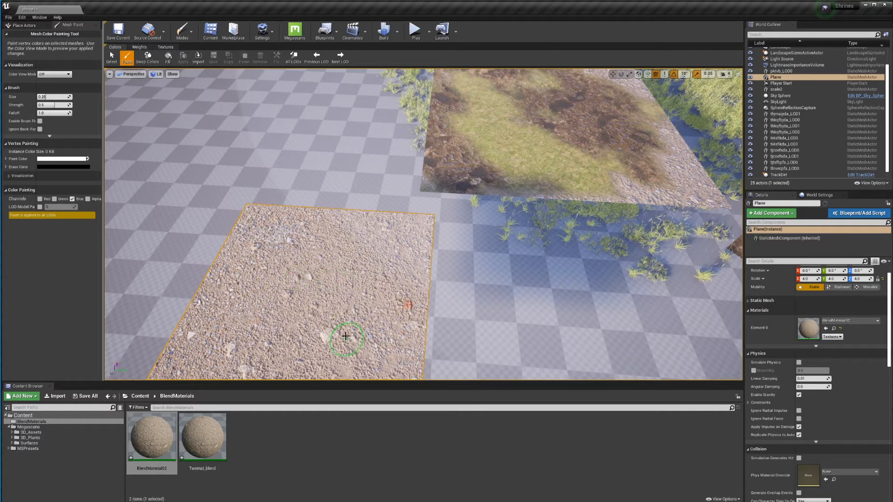
right_click_drag(371, 255, 358, 274)
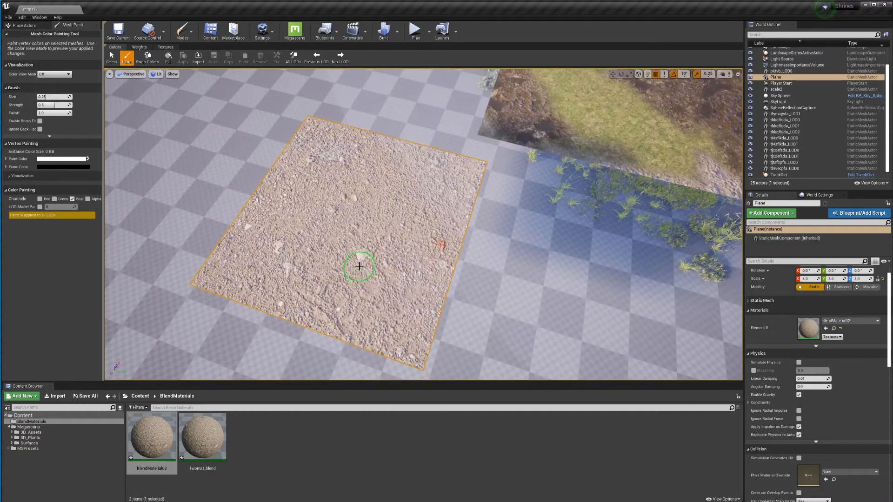
left_click(157, 74)
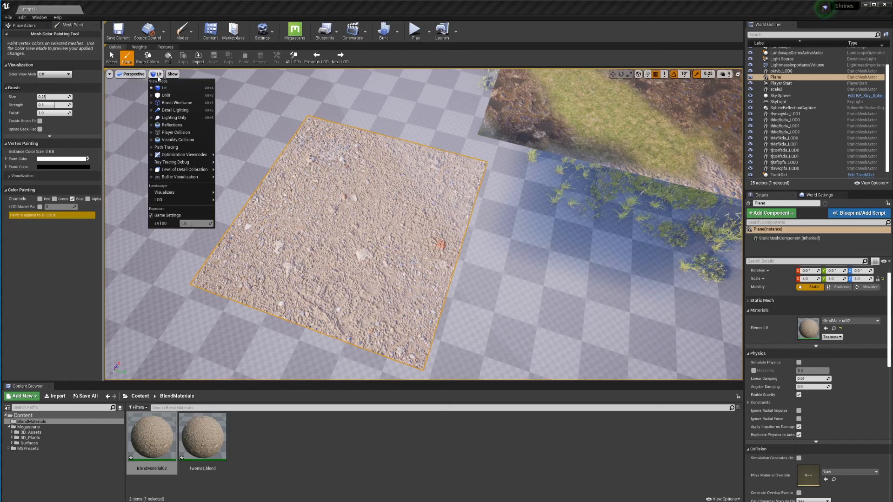
left_click(177, 103)
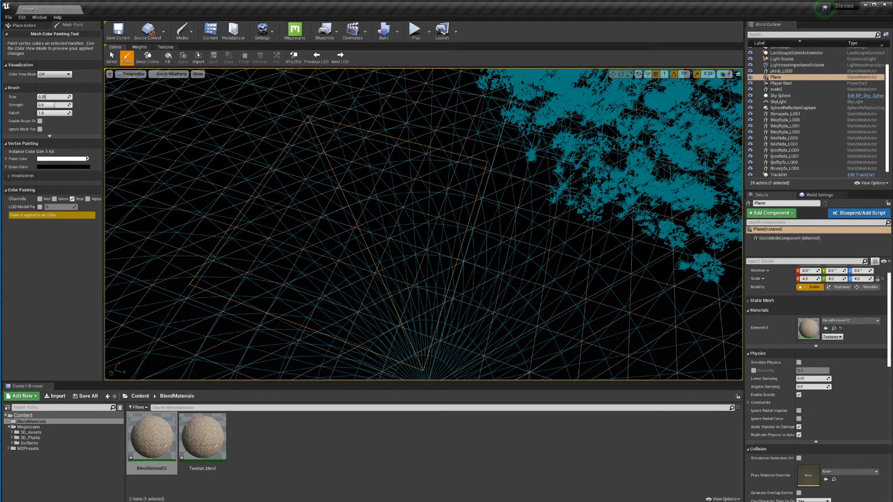
mouse_move(579, 231)
right_mouse_down()
mouse_move(590, 155)
mouse_move(579, 231)
right_mouse_up()
mouse_move(510, 188)
right_mouse_down()
mouse_move(484, 195)
mouse_move(460, 231)
mouse_move(404, 218)
mouse_move(437, 216)
mouse_move(454, 203)
mouse_move(439, 174)
mouse_move(418, 161)
mouse_move(404, 165)
right_mouse_up()
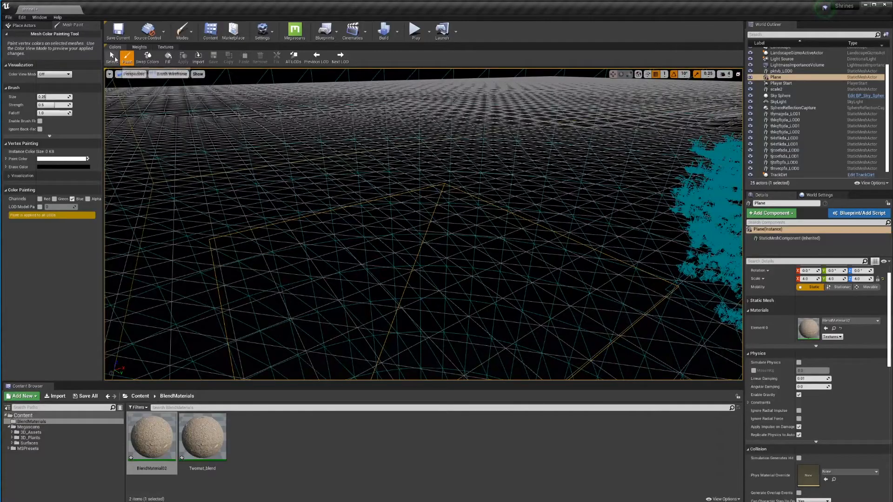
Step: Return the viewport to Lit shading and reactivate the Paint tool on the default plane with the vertex paint colours swapped
left_click(112, 56)
left_click(171, 74)
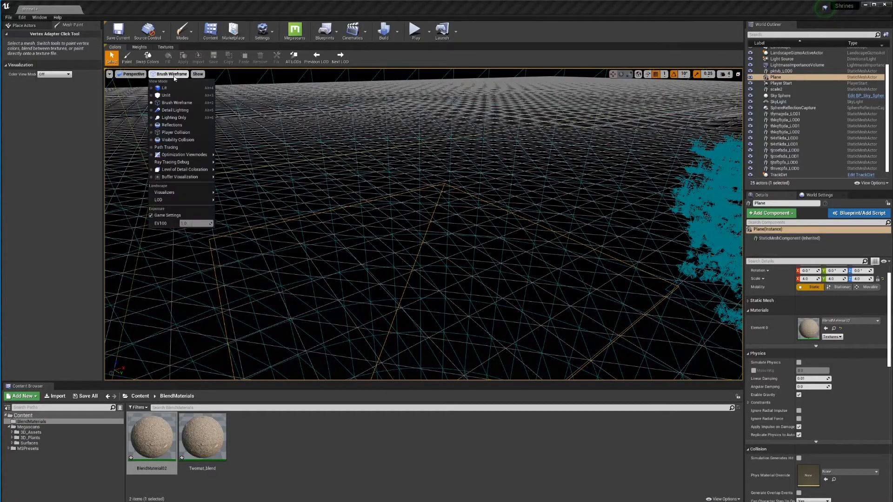
left_click(160, 88)
right_click_drag(150, 131, 195, 84)
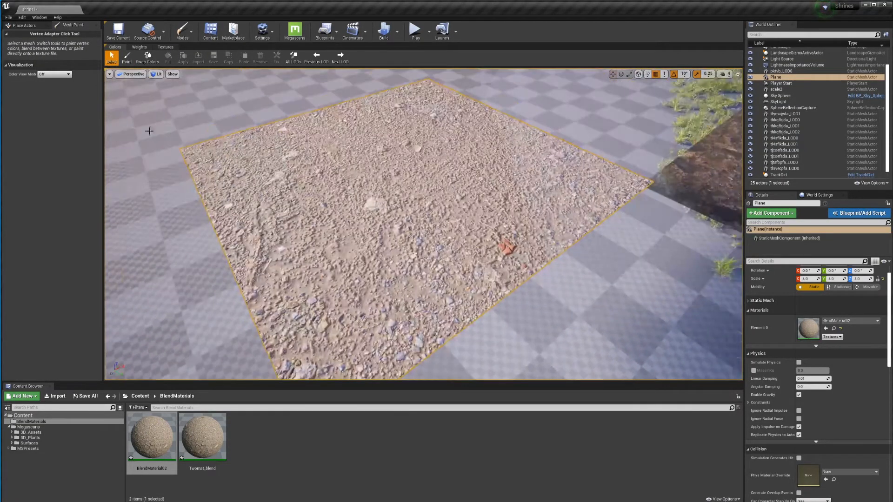
left_click(127, 58)
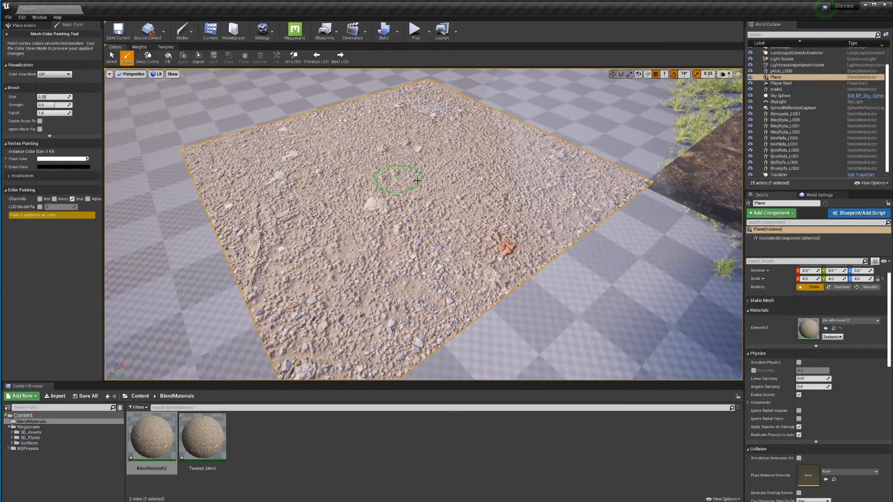
key("x")
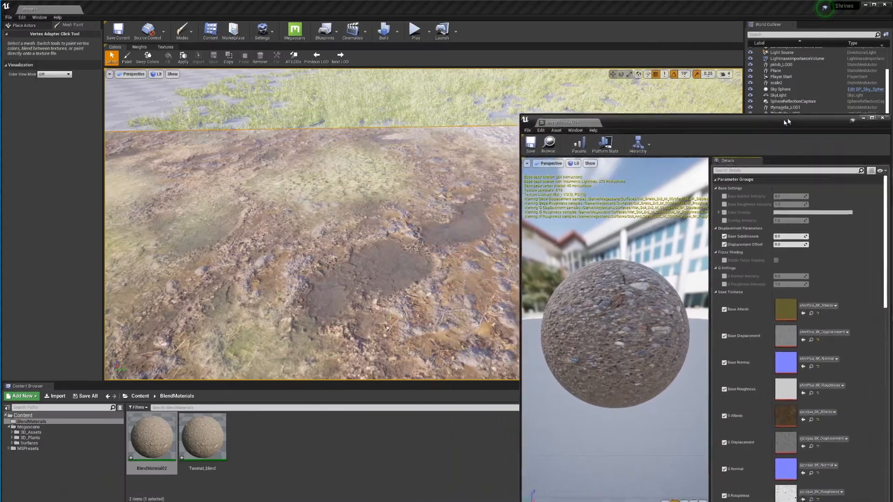
Step: Examine the painted tracks surface up close and review the texture, displacement, liquid and tiling parameters of BlendMaterial02
right_click_drag(409, 266, 358, 266)
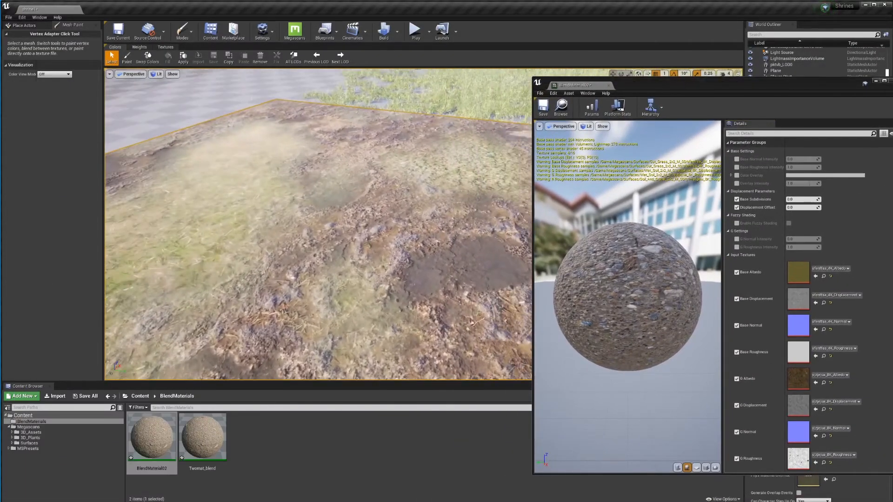
right_click_drag(430, 257, 427, 222)
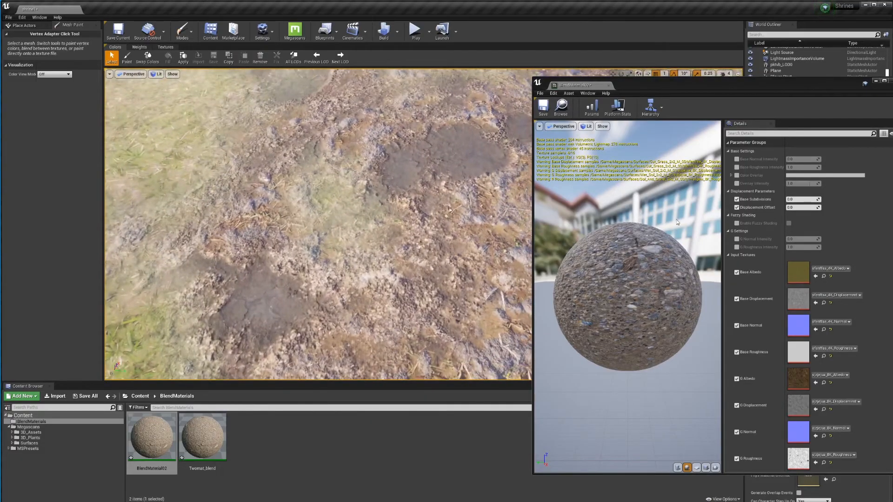
left_click_drag(735, 87, 531, 94)
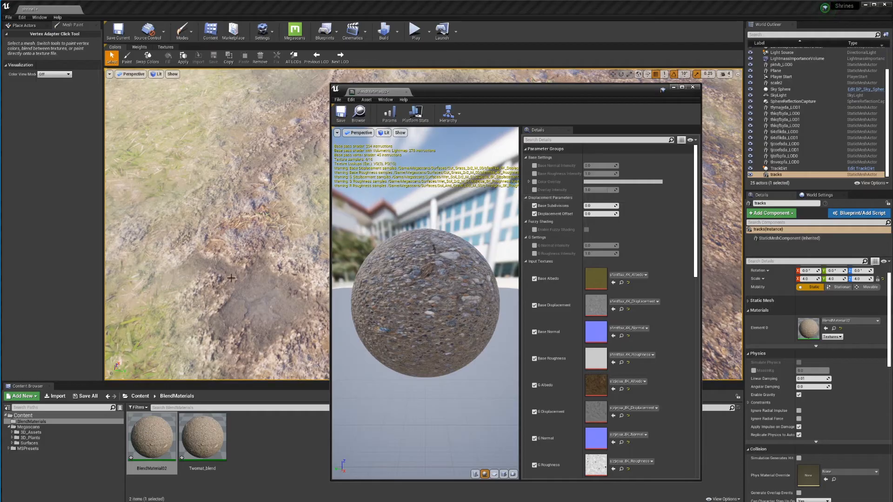
right_click_drag(231, 278, 289, 209)
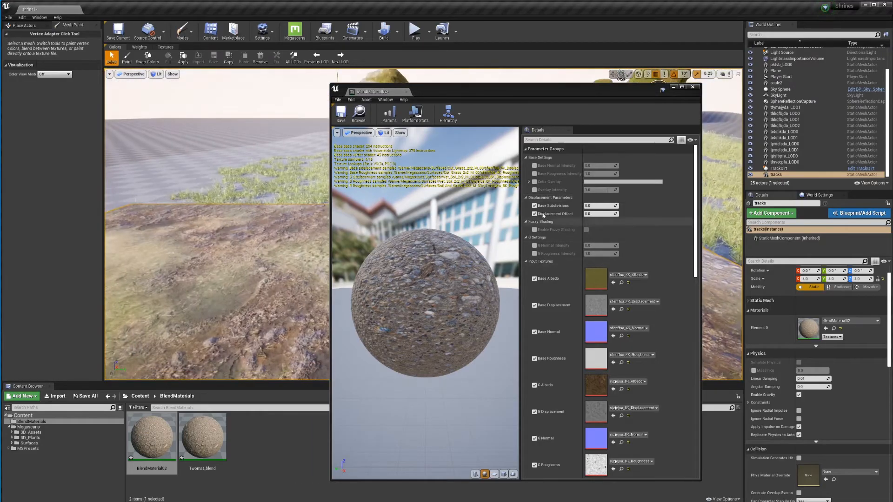
scroll(543, 215, "down", 8)
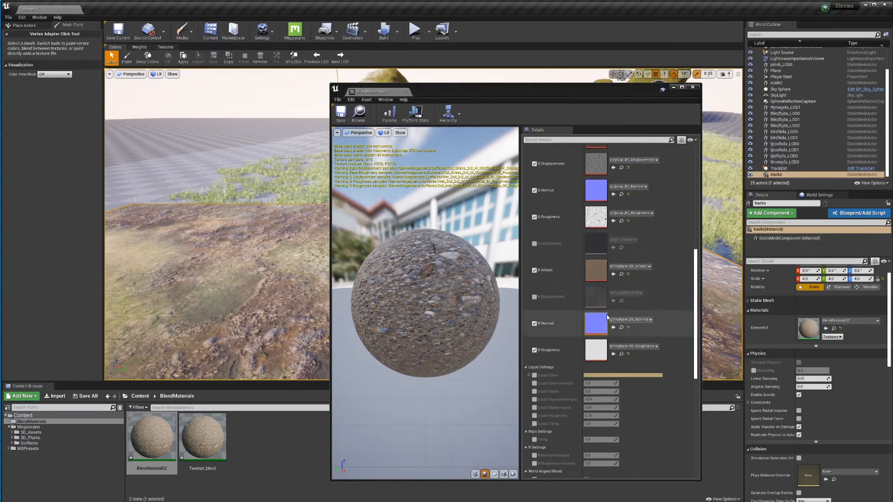
scroll(607, 318, "up", 3)
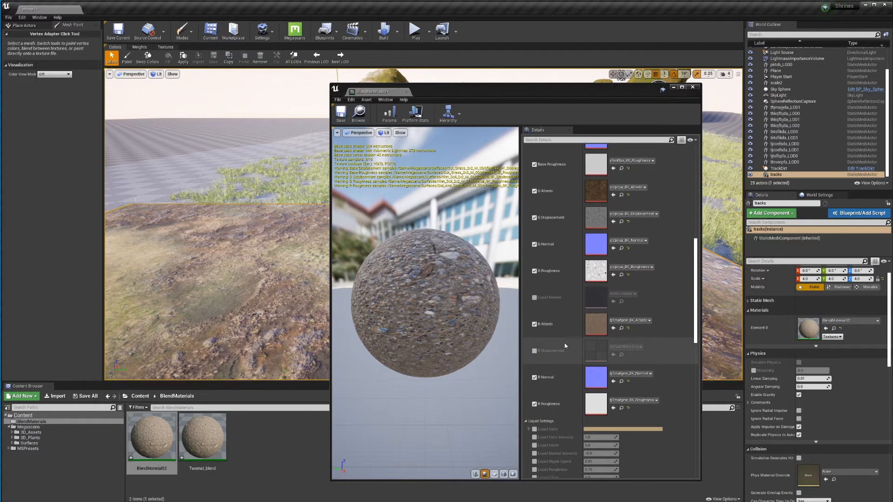
scroll(605, 325, "up", 5)
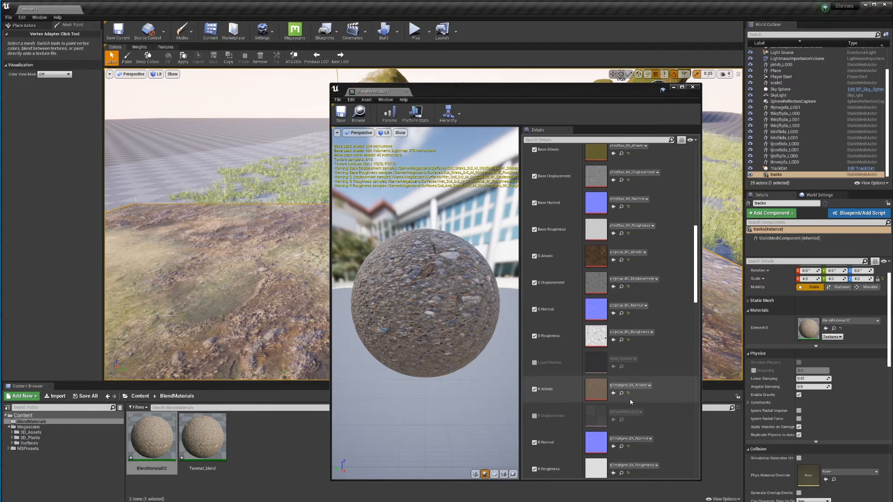
scroll(627, 400, "down", 8)
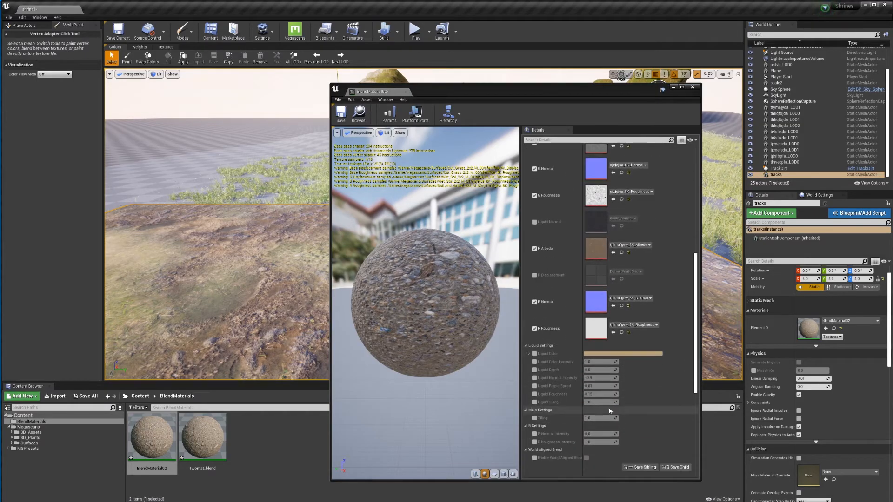
scroll(611, 403, "up", 1)
scroll(612, 403, "up", 6)
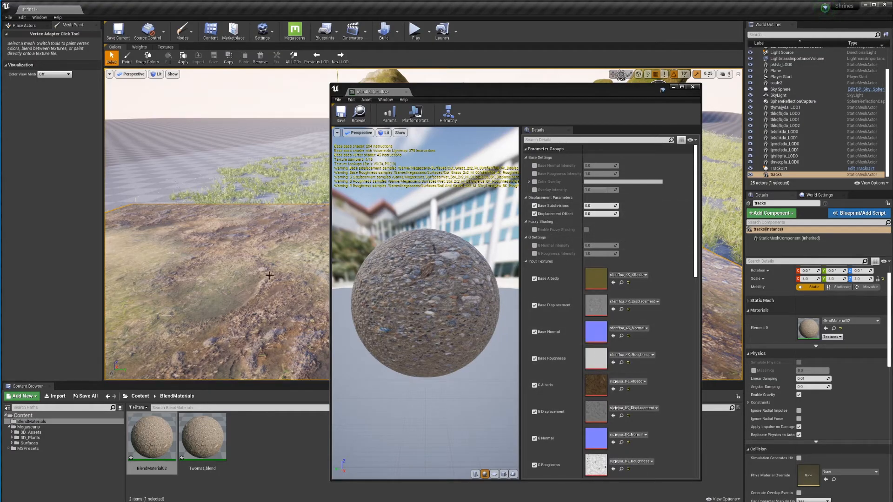
Step: Move the BlendMaterial02 editor aside to reveal the tracks plane and set the material's Base Subdivisions to 28
right_click_drag(266, 272, 266, 316)
left_click_drag(487, 91, 640, 76)
mouse_move(293, 224)
right_mouse_down()
mouse_move(289, 251)
mouse_move(312, 214)
mouse_move(293, 244)
mouse_move(279, 219)
mouse_move(293, 225)
mouse_move(298, 247)
mouse_move(279, 279)
mouse_move(312, 218)
mouse_move(293, 242)
mouse_move(298, 219)
mouse_move(293, 251)
mouse_move(307, 219)
mouse_move(303, 251)
mouse_move(288, 237)
right_mouse_up()
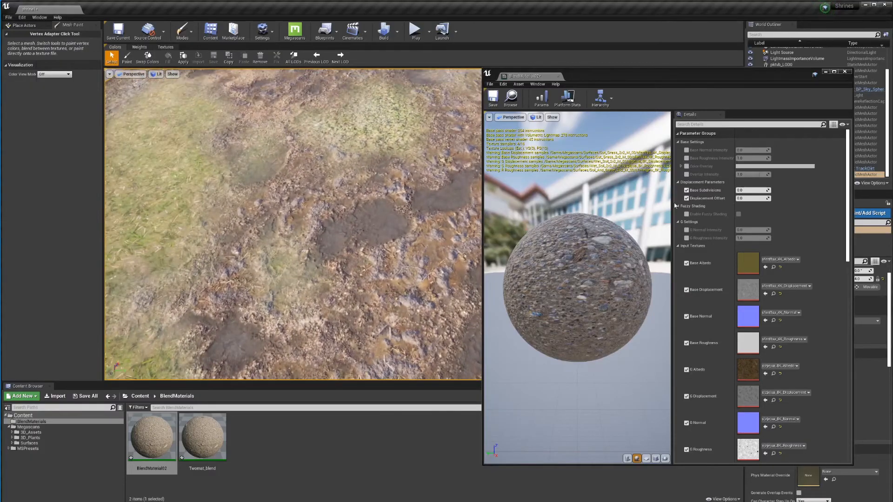
left_click(741, 191)
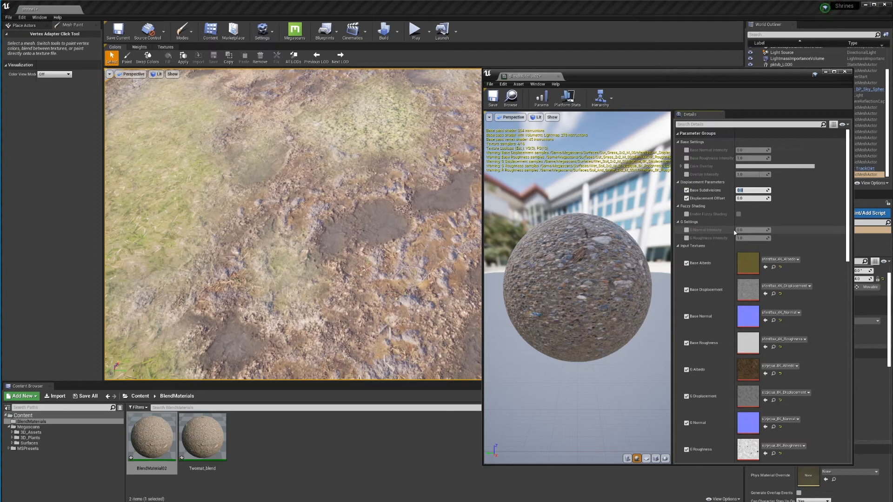
key("Return")
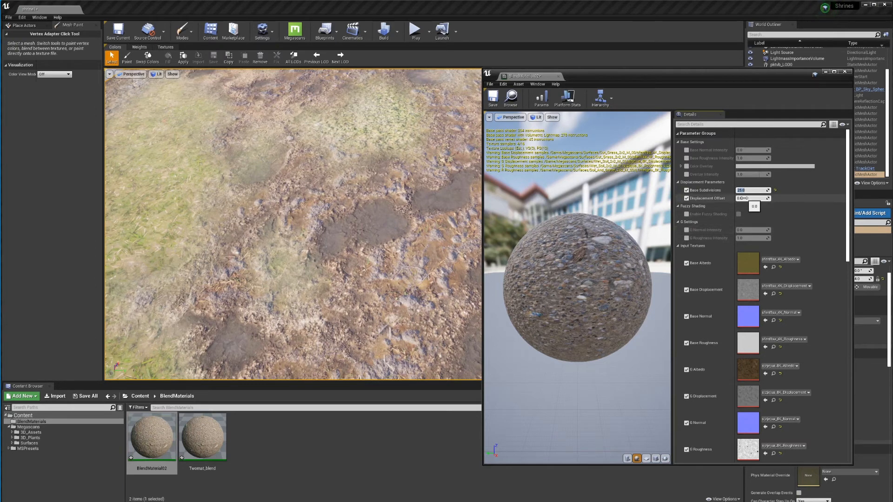
Step: Raise BlendMaterial02's Displacement Offset to about 2.5, checking the relief on the painted tracks plane
mouse_move(419, 218)
right_mouse_down()
mouse_move(419, 251)
mouse_move(419, 200)
mouse_move(418, 214)
right_mouse_up()
left_click_drag(736, 198, 758, 198)
right_click_drag(293, 223, 256, 200)
mouse_move(349, 227)
right_mouse_down()
mouse_move(325, 186)
mouse_move(337, 223)
mouse_move(349, 227)
mouse_move(341, 239)
mouse_move(343, 223)
right_mouse_up()
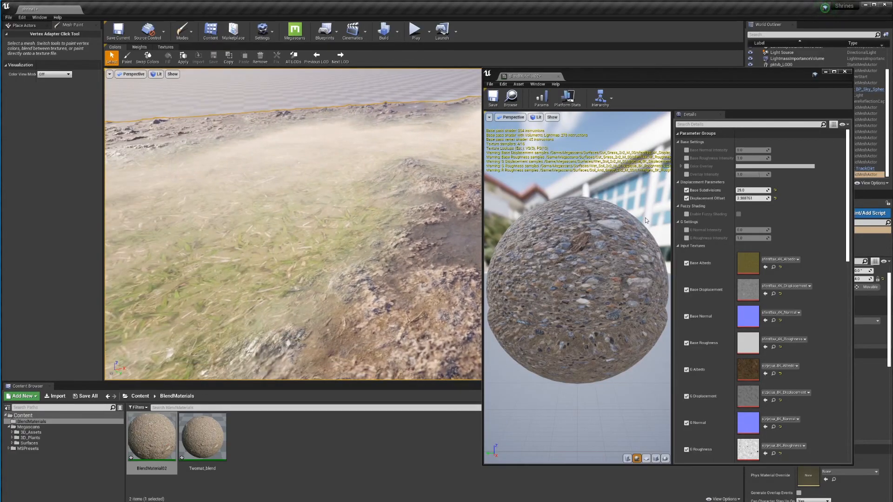
mouse_move(750, 198)
left_mouse_down()
mouse_move(768, 198)
mouse_move(739, 198)
mouse_move(748, 198)
left_mouse_up()
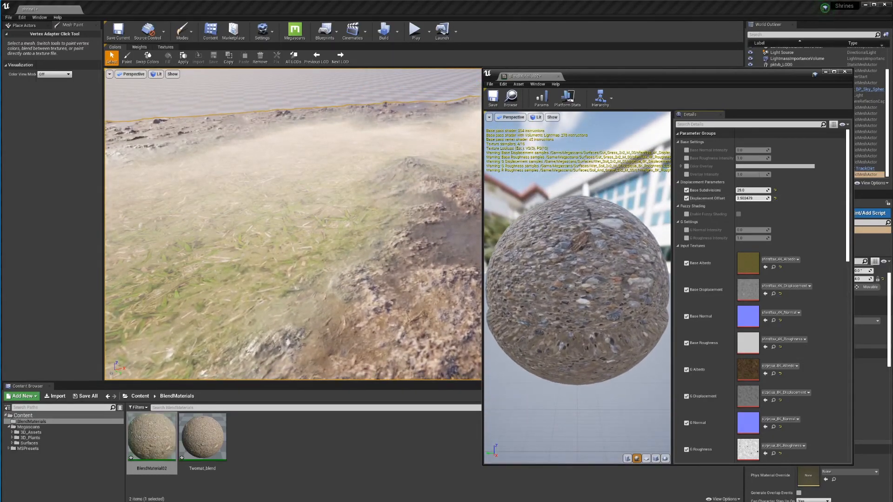
Step: Examine the displaced grass, mud and gravel areas across the tracks plane from several close angles
right_click_drag(293, 223, 363, 254)
right_click_drag(217, 256, 247, 298)
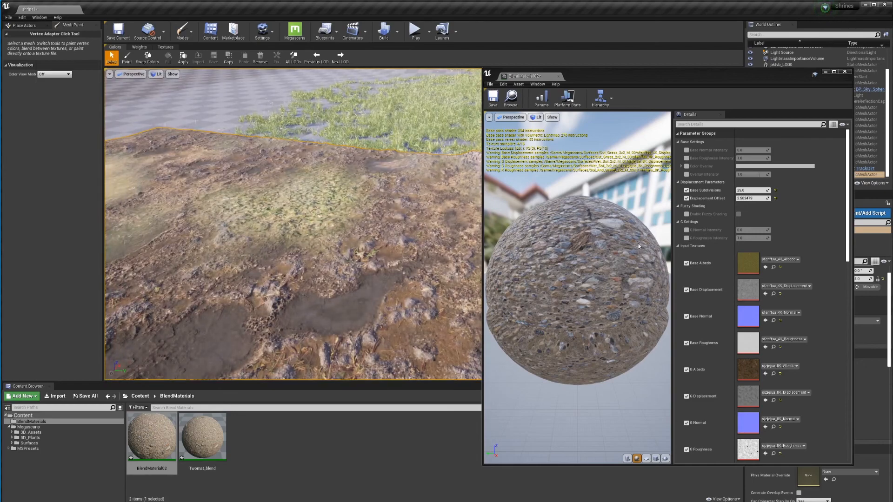
right_click_drag(325, 233, 423, 251)
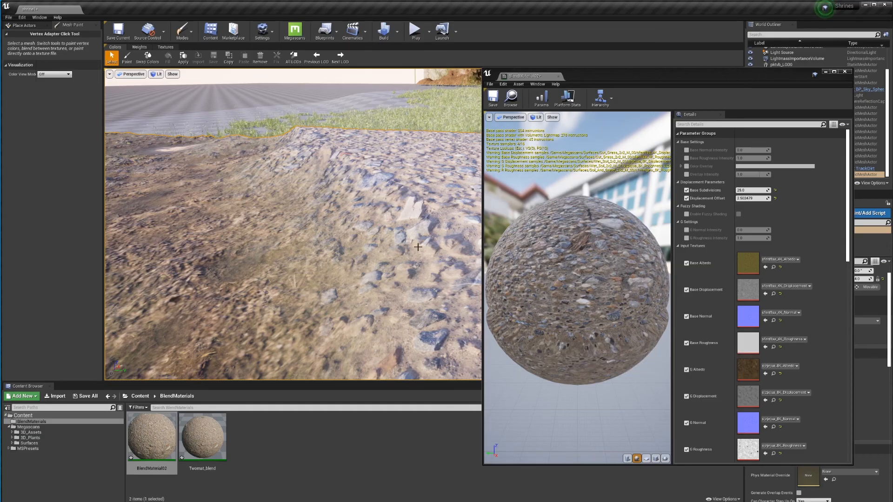
right_click_drag(315, 242, 326, 256)
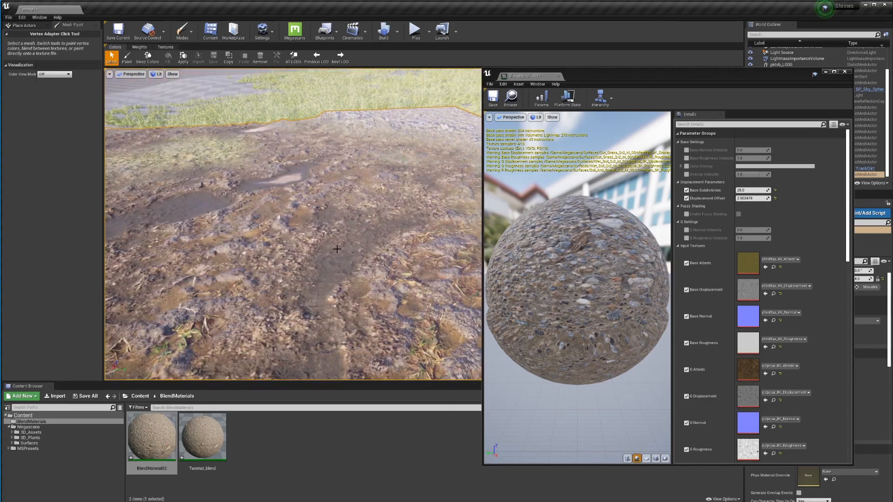